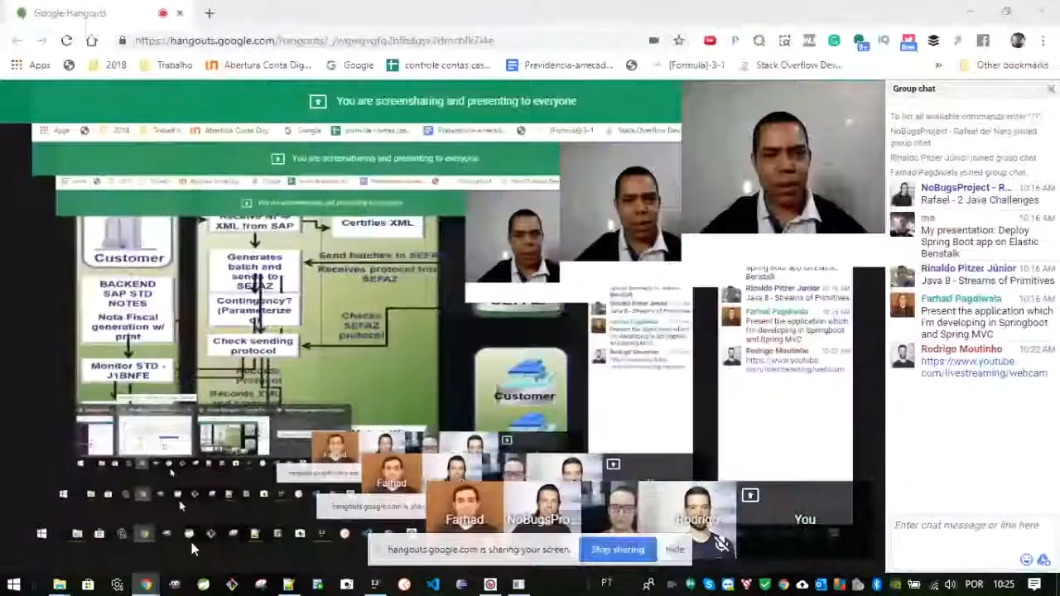
Switch to the browser window with the AWS console, close the Slack tab and maximize the window on the LiveClassEb-env dashboard
mouse_move(146, 585)
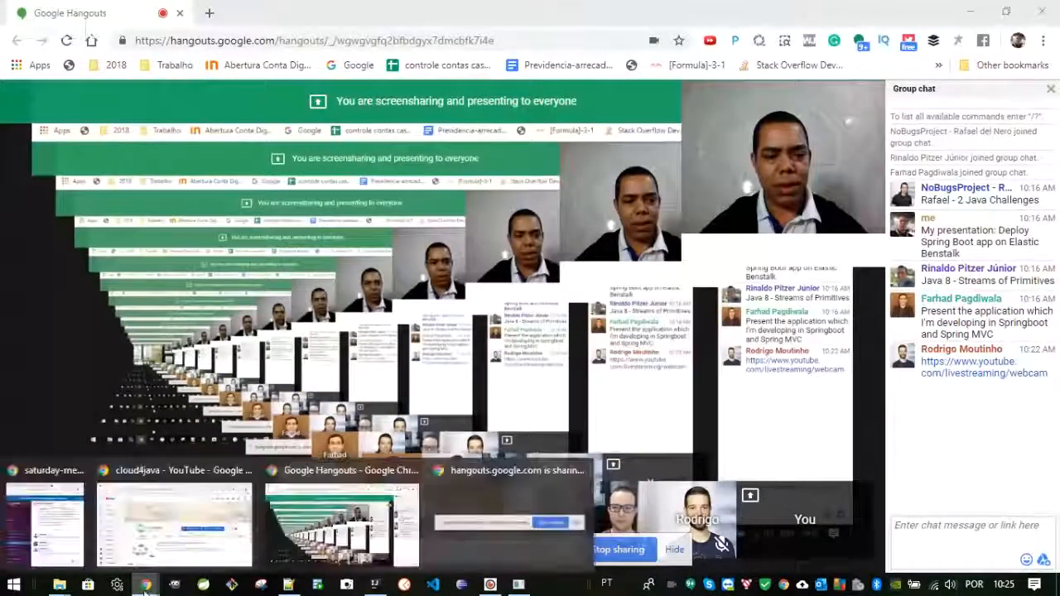
left_click(70, 545)
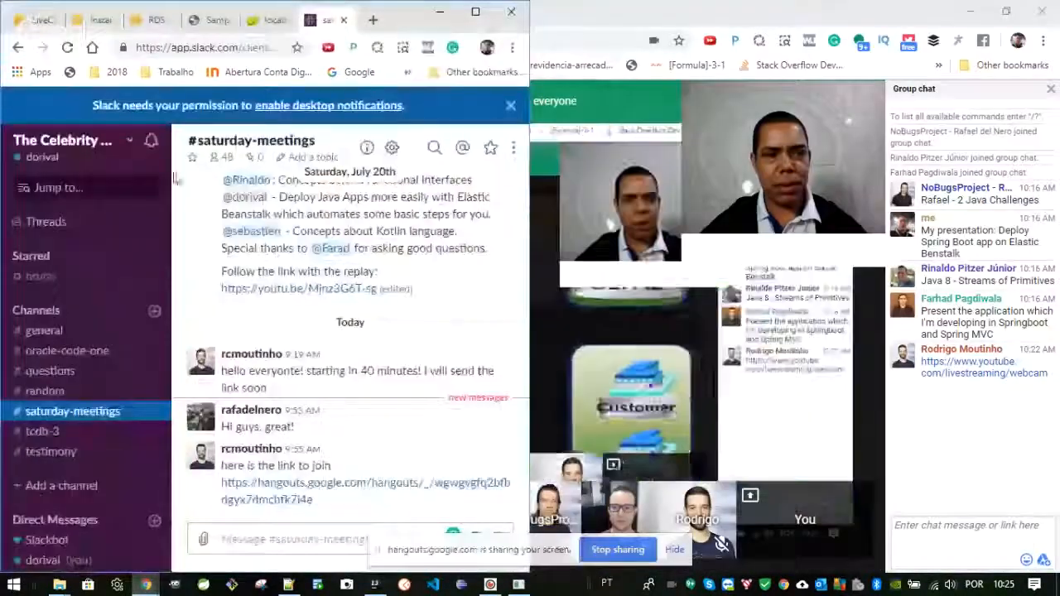
left_click(344, 21)
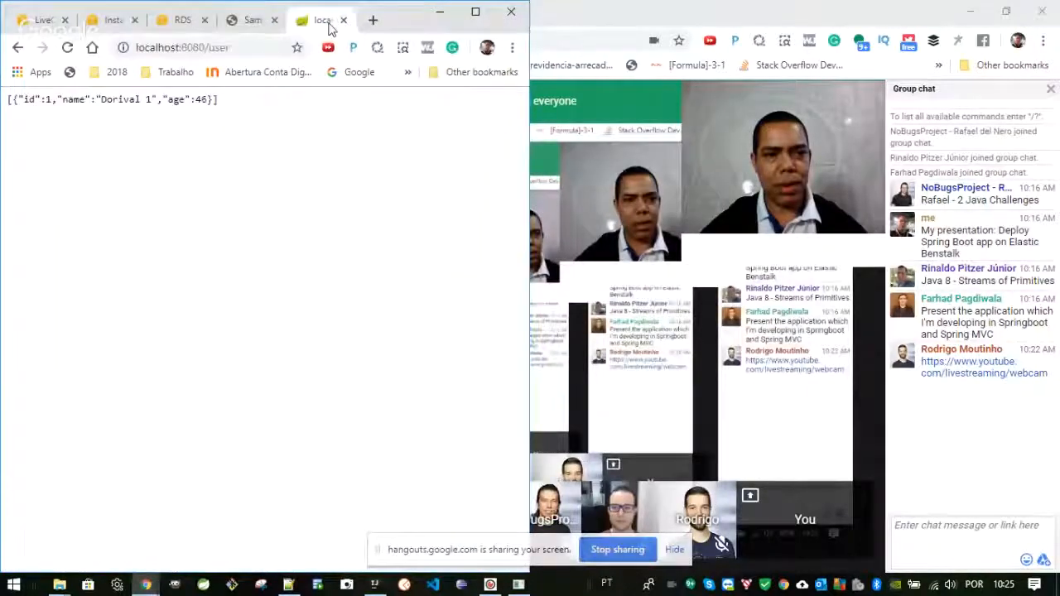
left_click(116, 22)
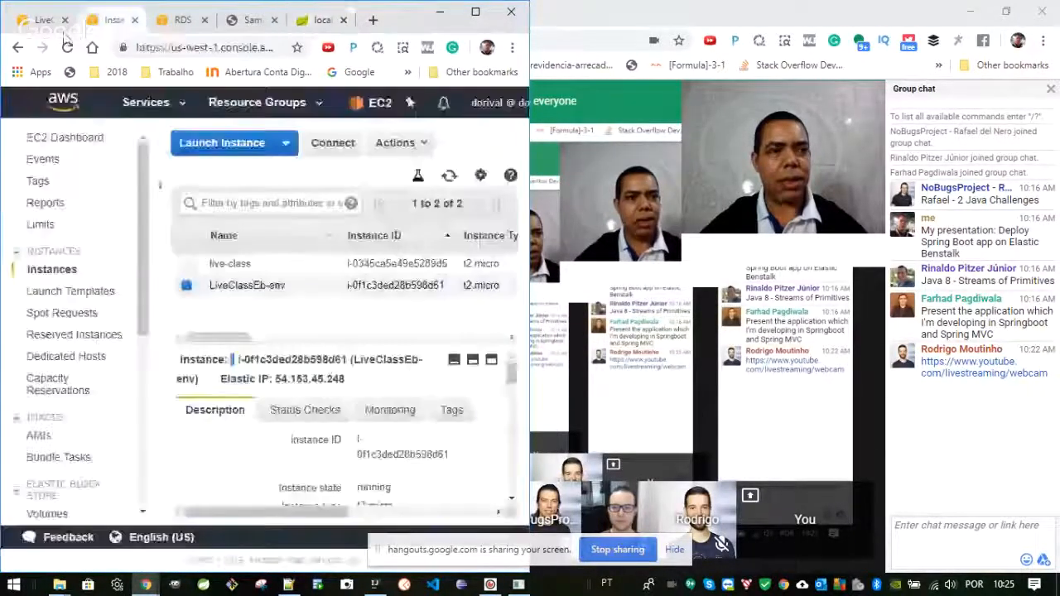
left_click(46, 25)
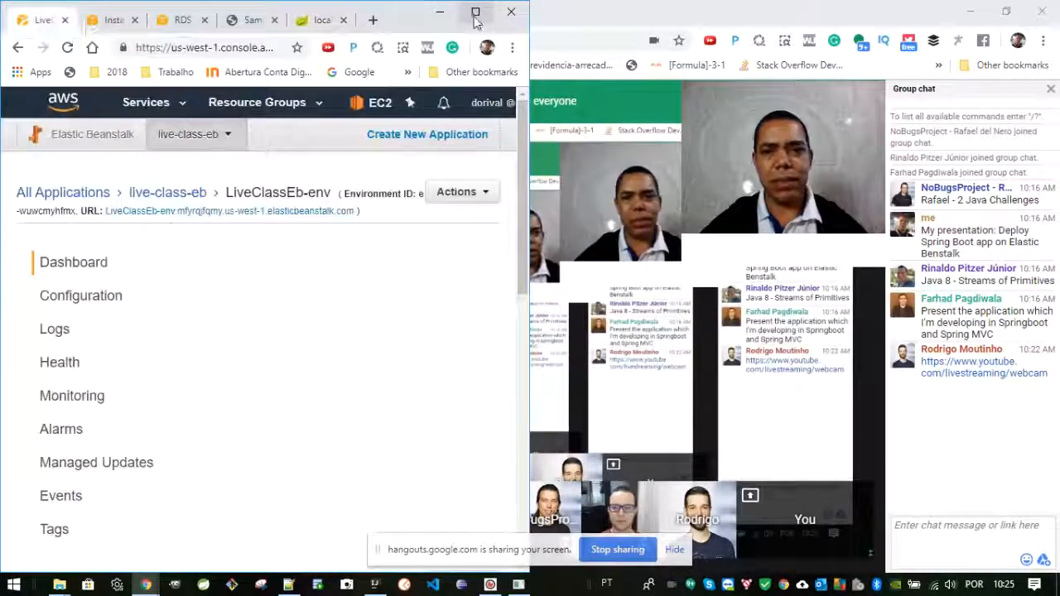
left_click(476, 11)
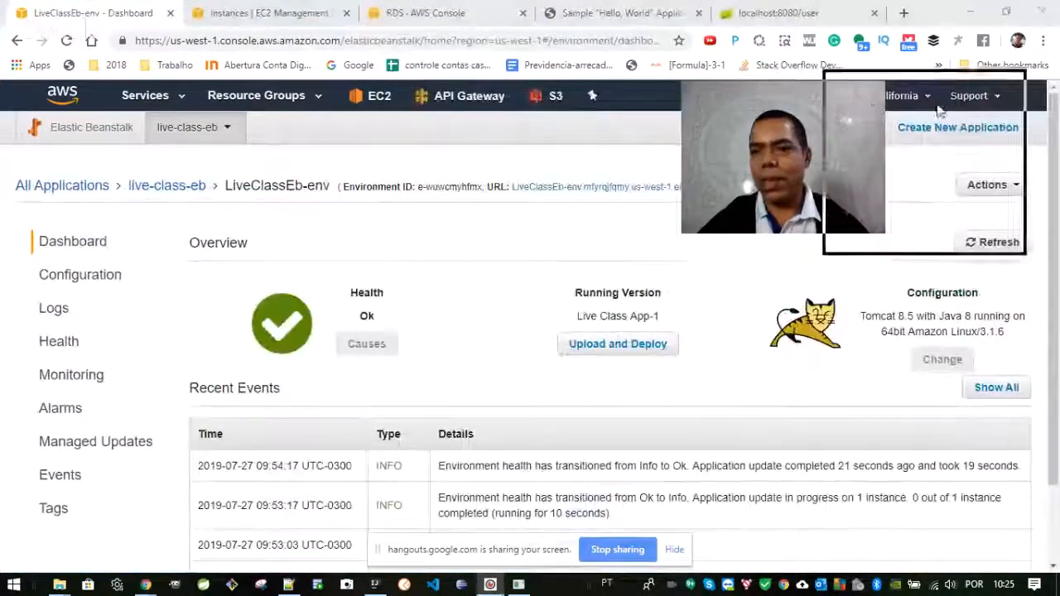
left_click_drag(953, 123, 959, 123)
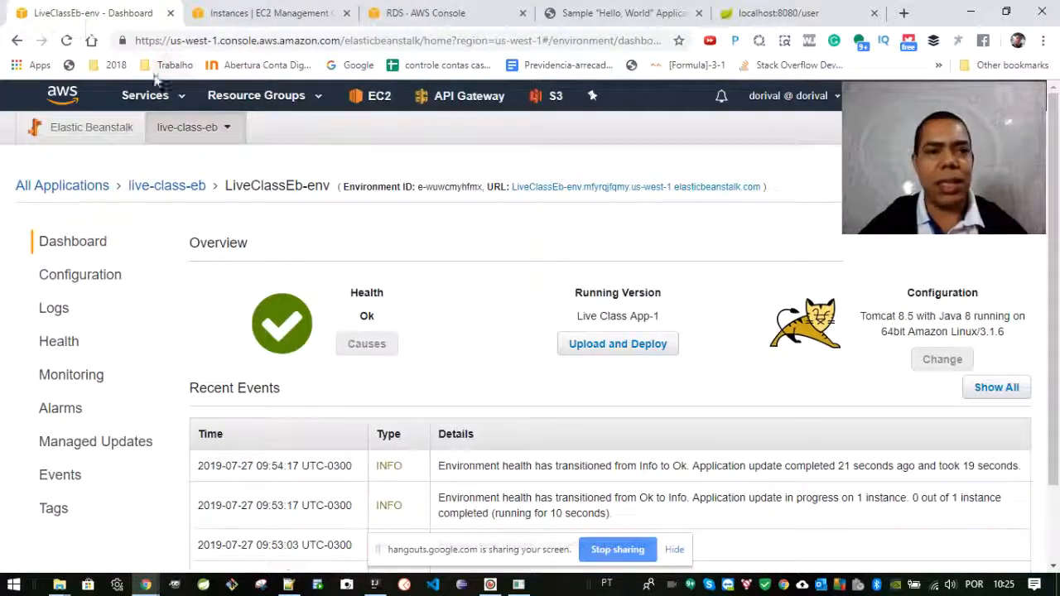
View the LiveClassEb-env instance in the EC2 instances list and return to its Elastic Beanstalk dashboard
left_click(263, 18)
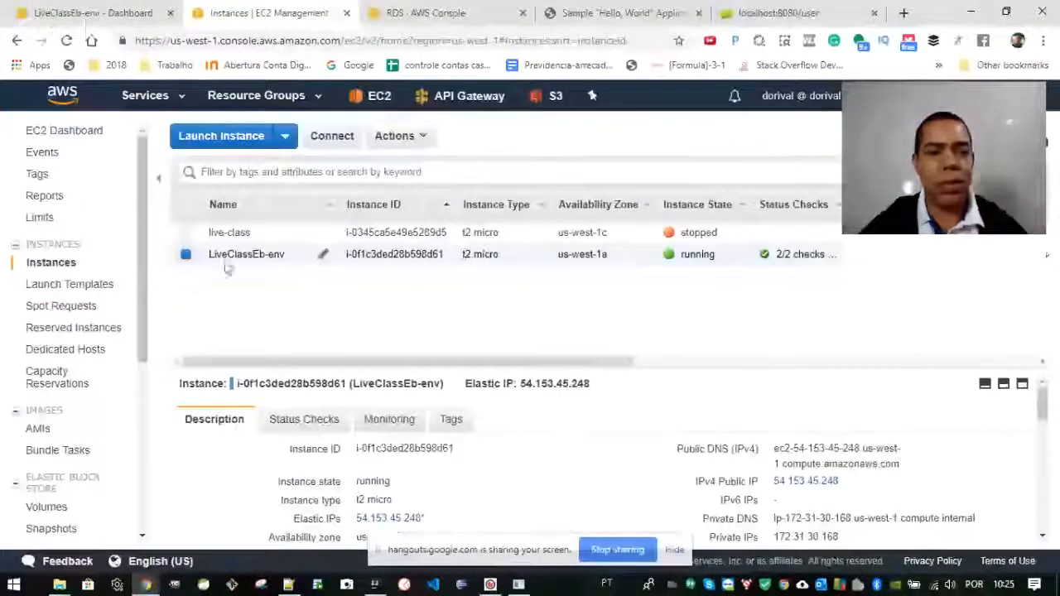
left_click(79, 14)
left_click(224, 128)
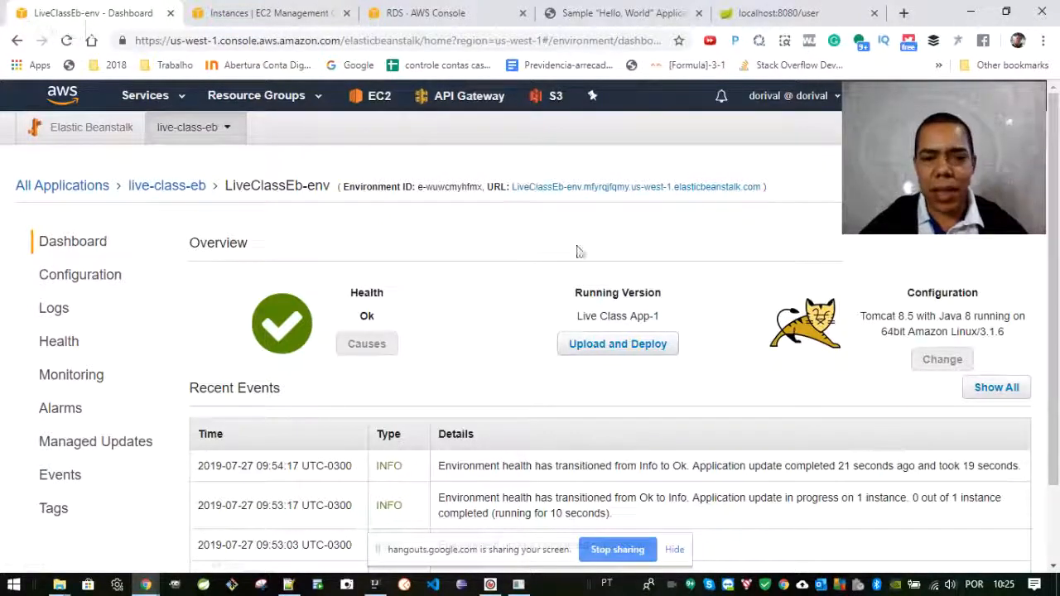
Open the LiveClassEb-env environment URL in a new tab and place that tab next to the other sample application page
right_click(617, 192)
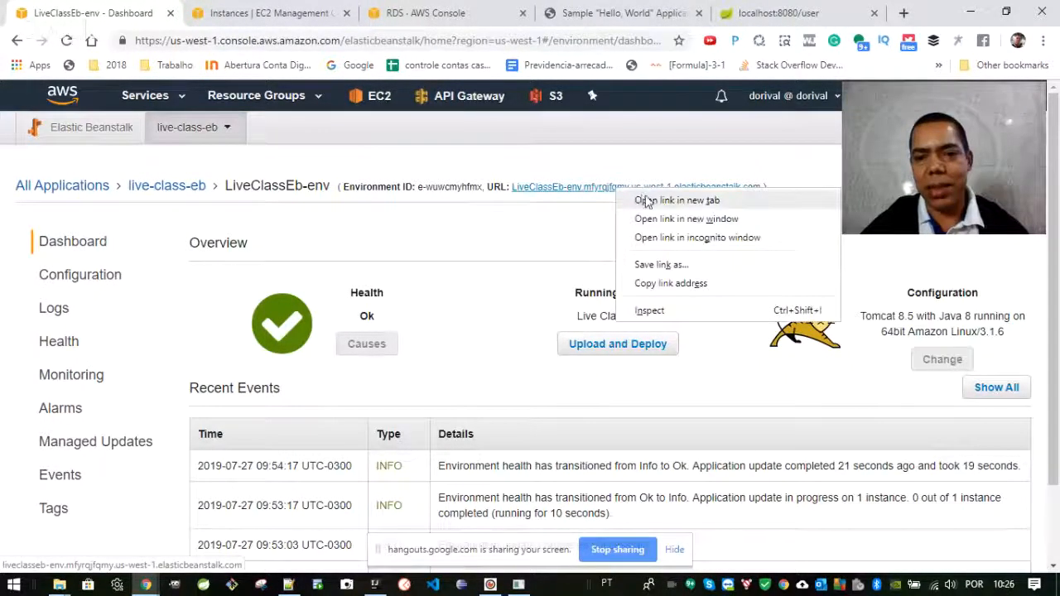
left_click(645, 198)
left_click(239, 14)
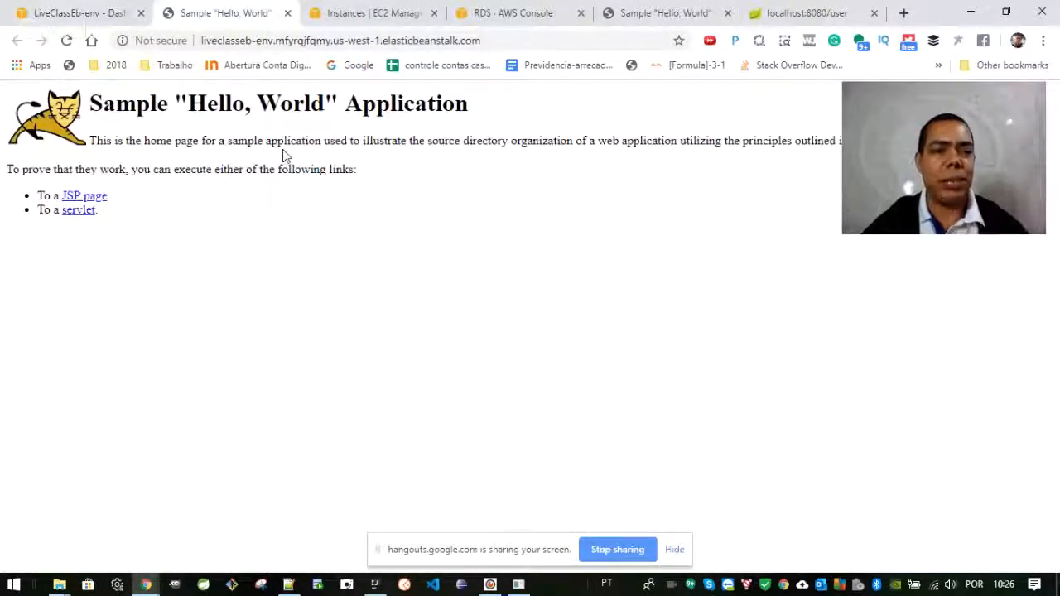
left_click_drag(236, 25, 488, 13)
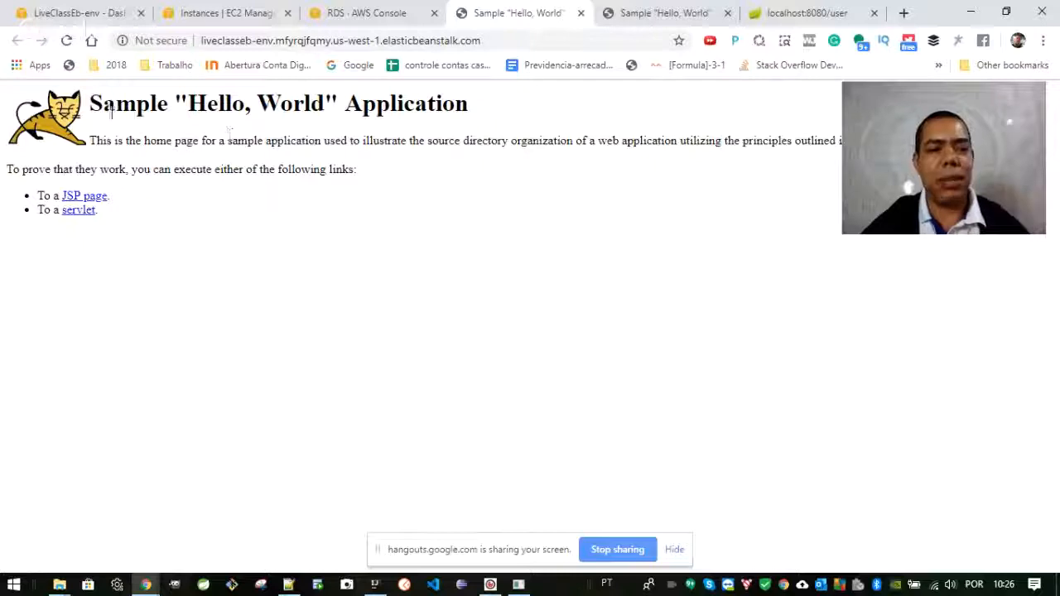
Examine the sample application's heading and hide the screen-sharing notice
left_click_drag(91, 103, 233, 103)
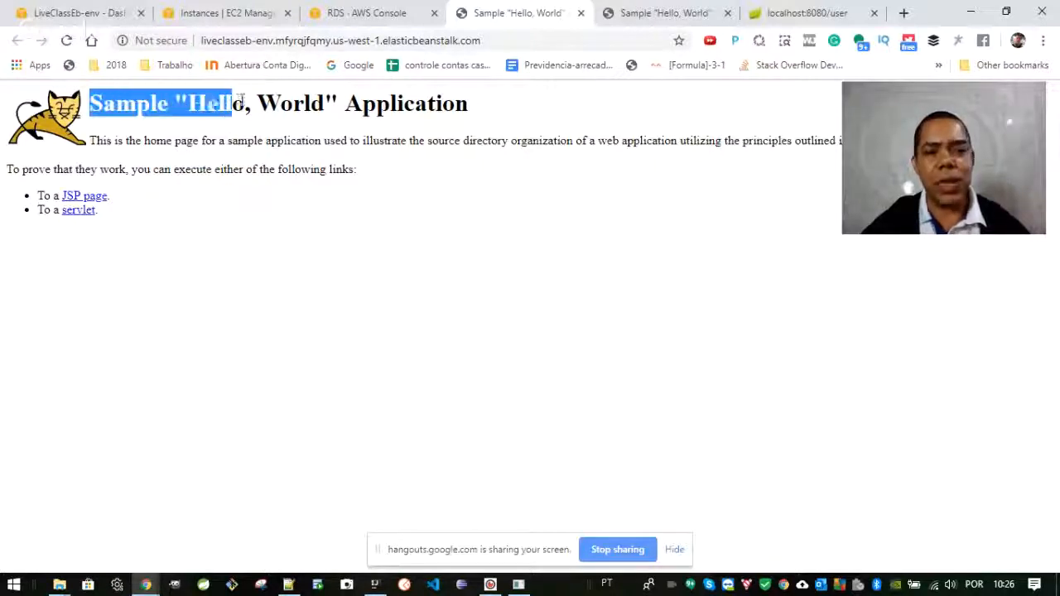
left_click_drag(470, 106, 103, 111)
left_click(103, 111)
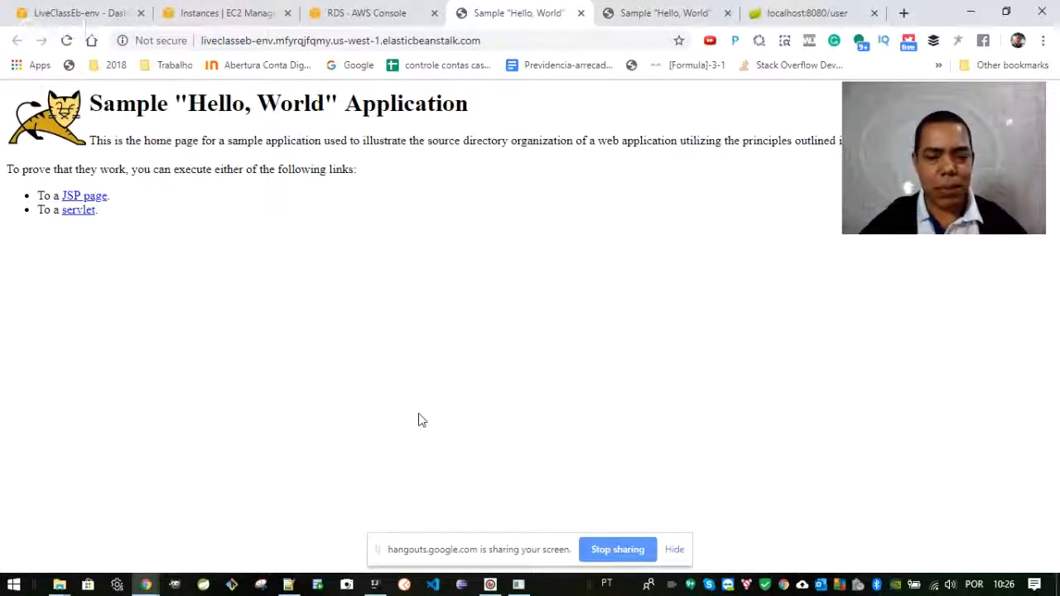
left_click(674, 550)
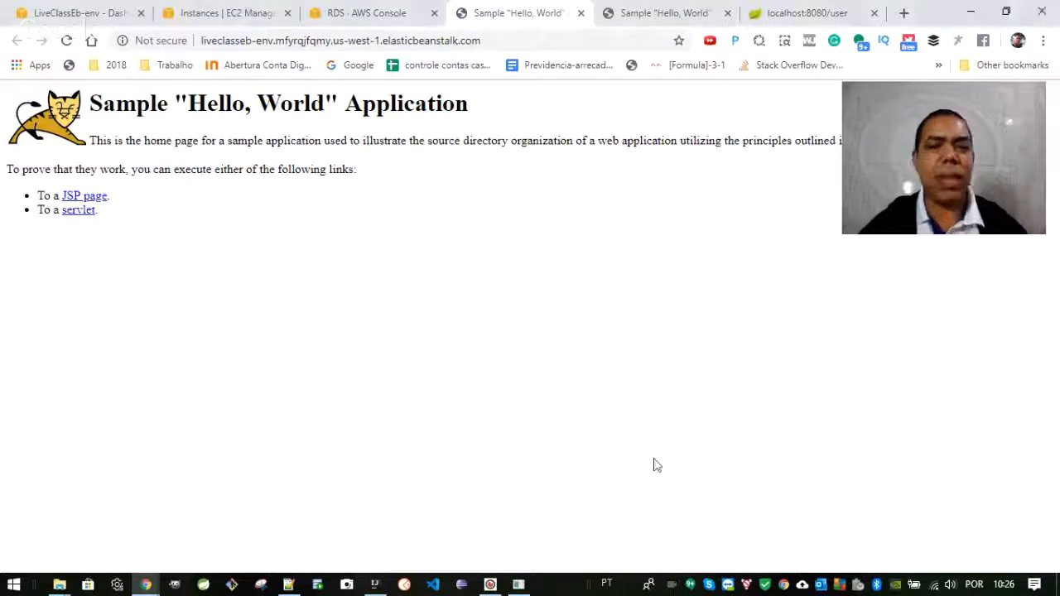
Review the EC2 instances list, the deployed sample page and the LiveClassEb-env dashboard
left_click(227, 13)
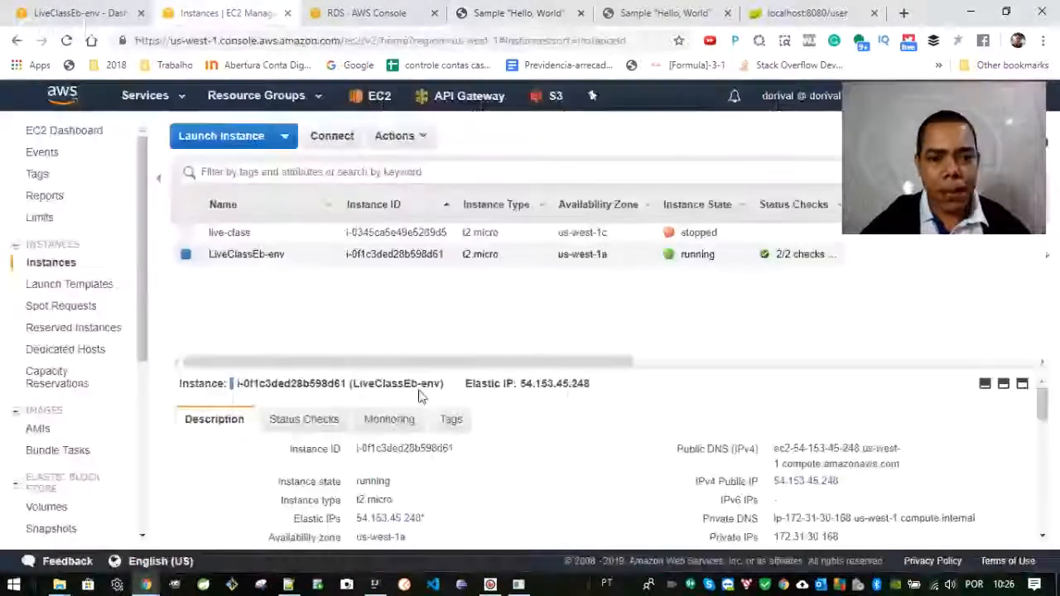
left_click(81, 12)
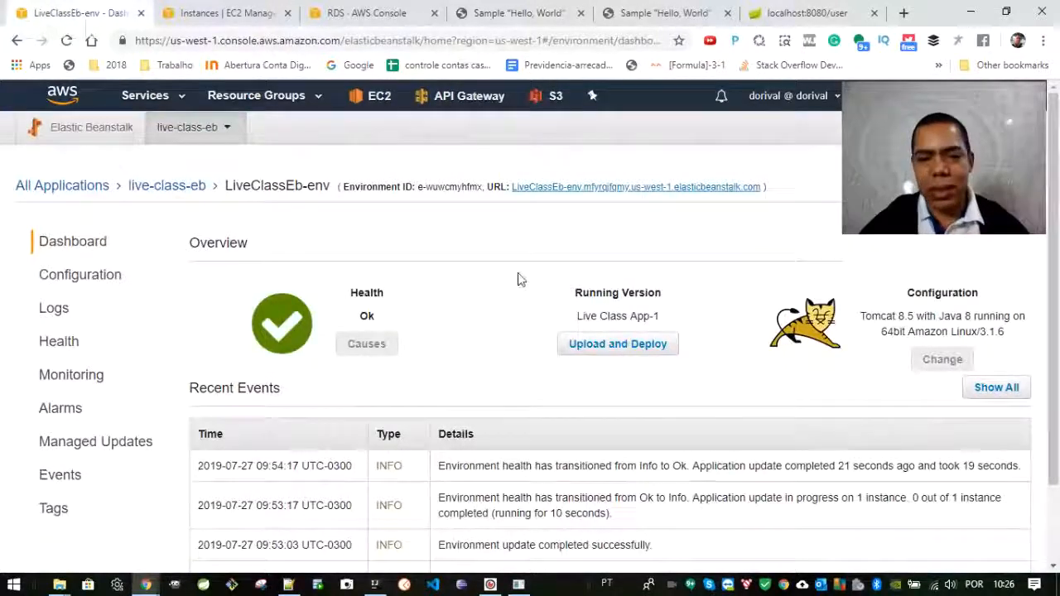
left_click(518, 14)
left_click(97, 15)
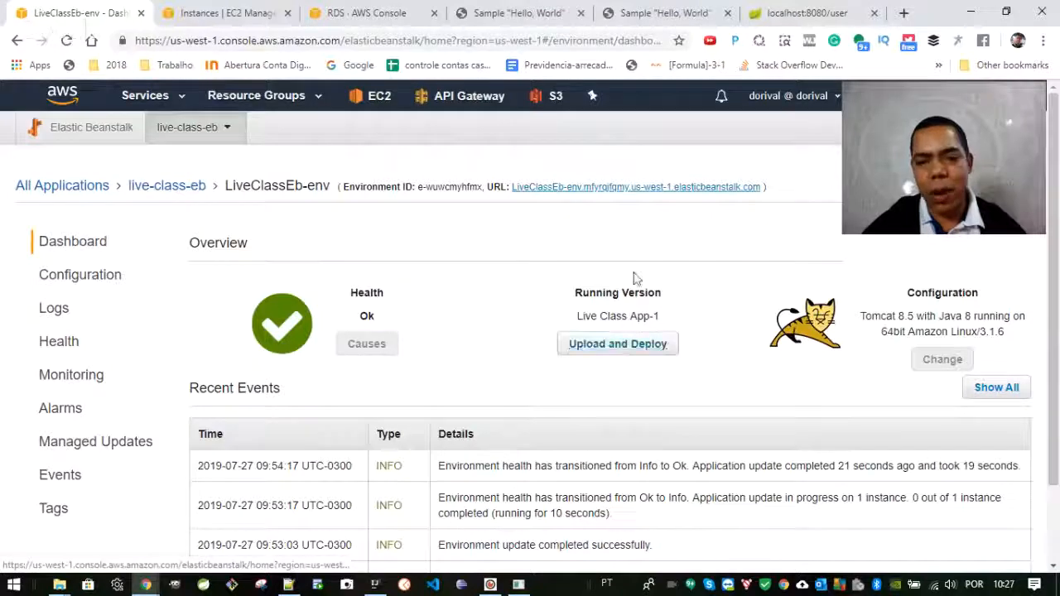
left_click(618, 345)
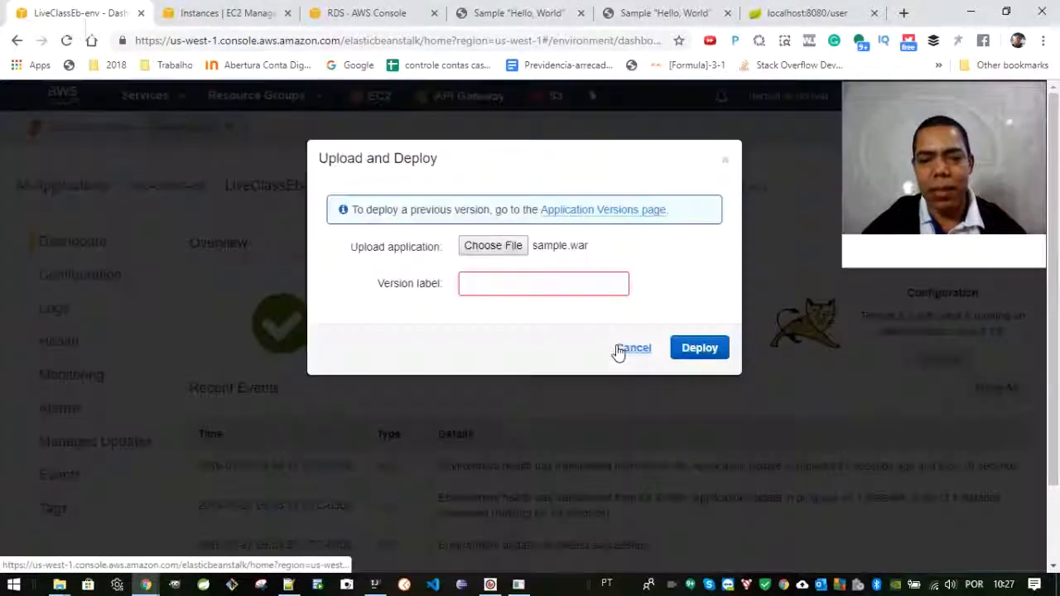
left_click(497, 246)
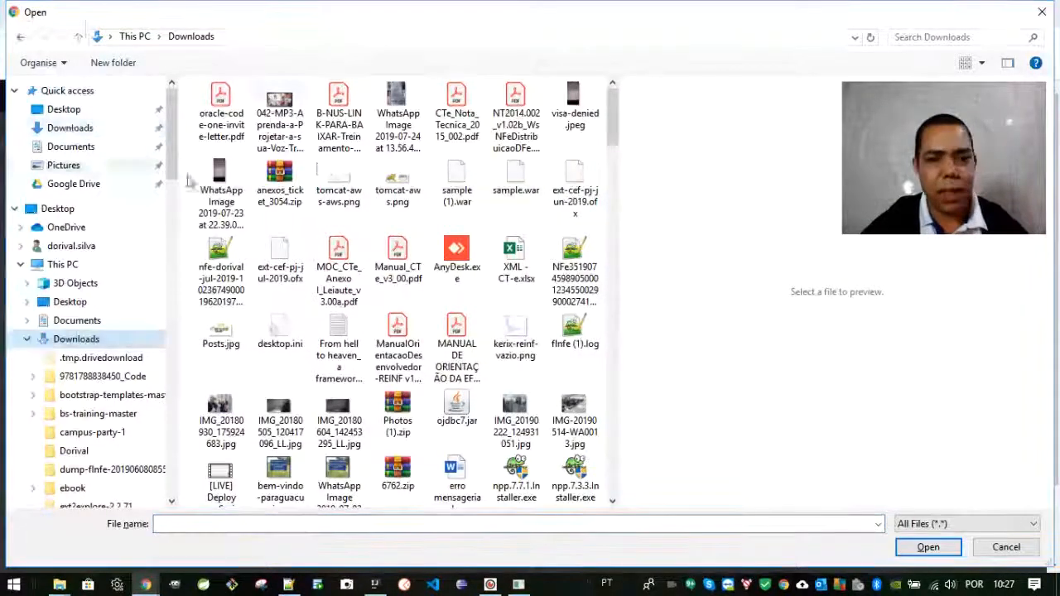
left_click(458, 182)
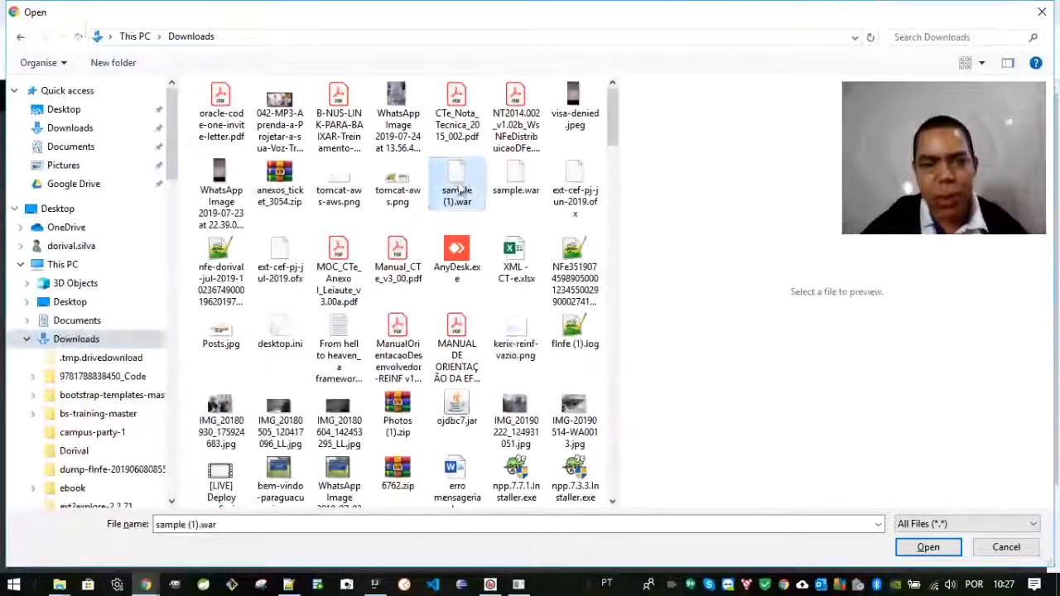
left_click(1025, 553)
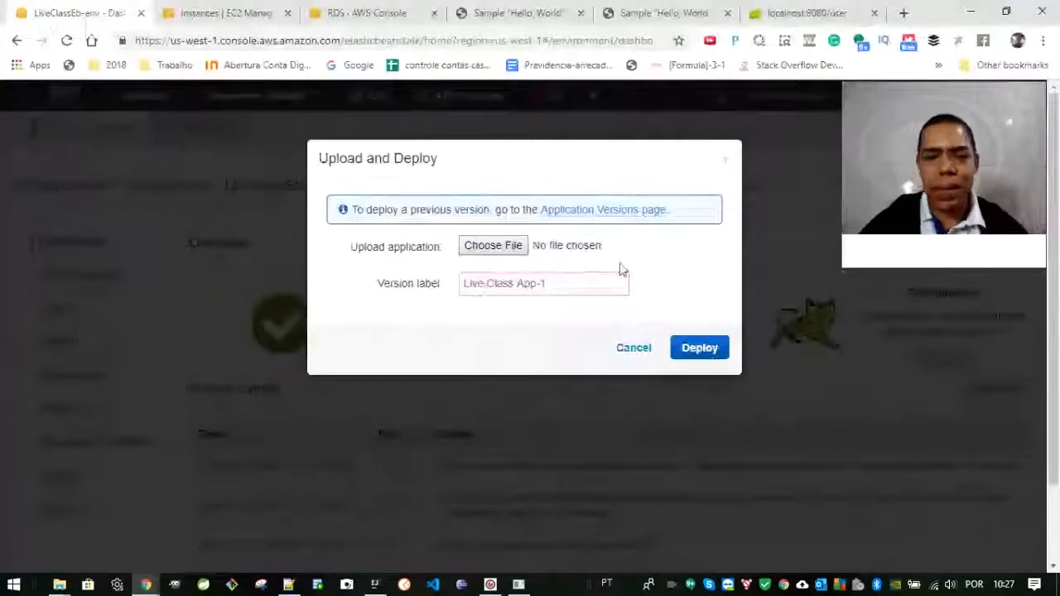
left_click(723, 162)
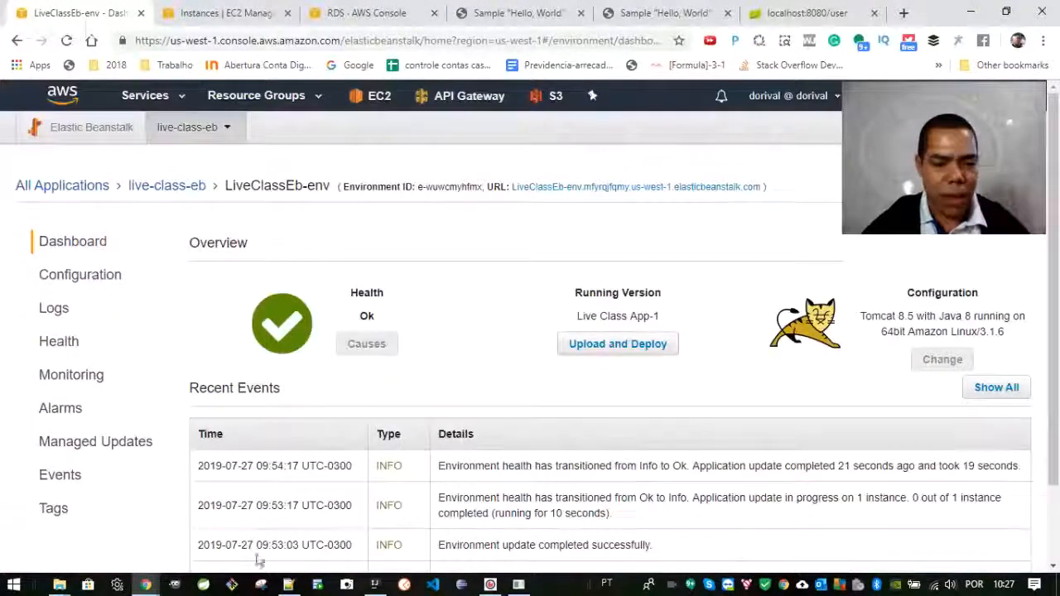
Switch to IntelliJ IDEA and set the packaging in the live-class project's pom.xml to war
left_click(375, 586)
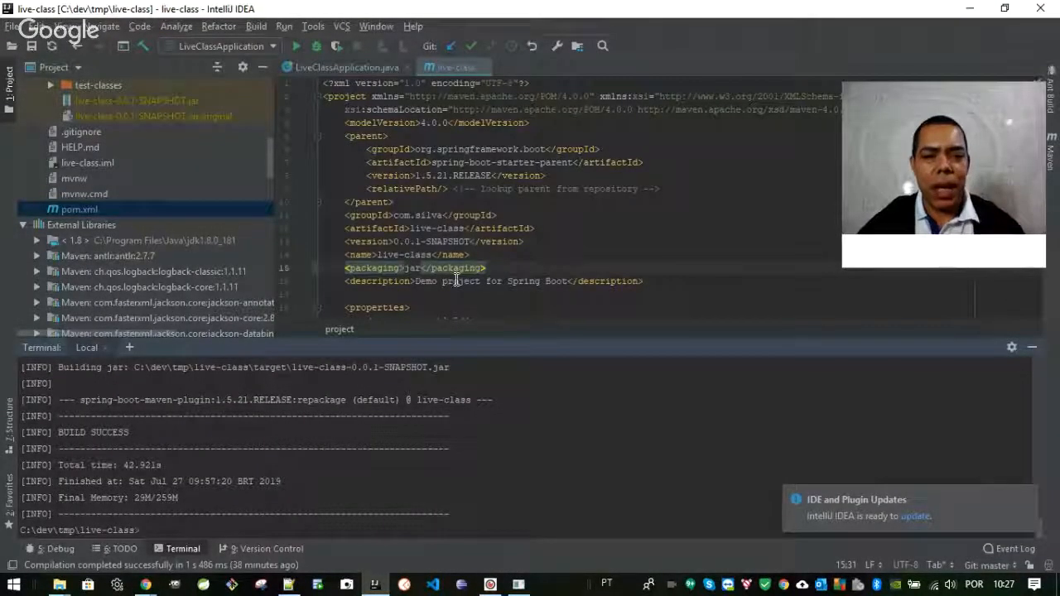
left_click(420, 271)
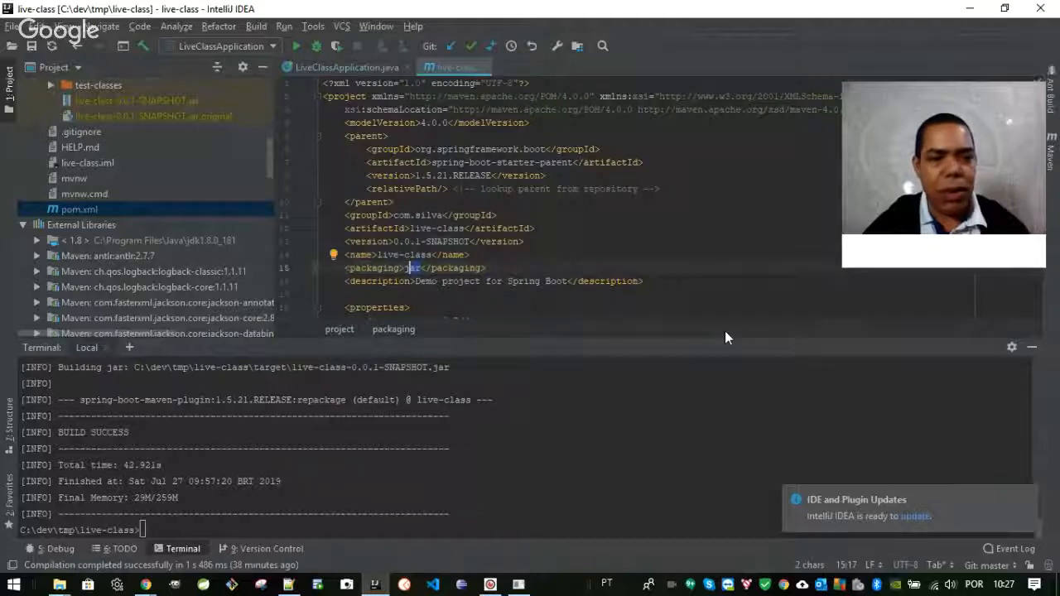
key("shift+Left")
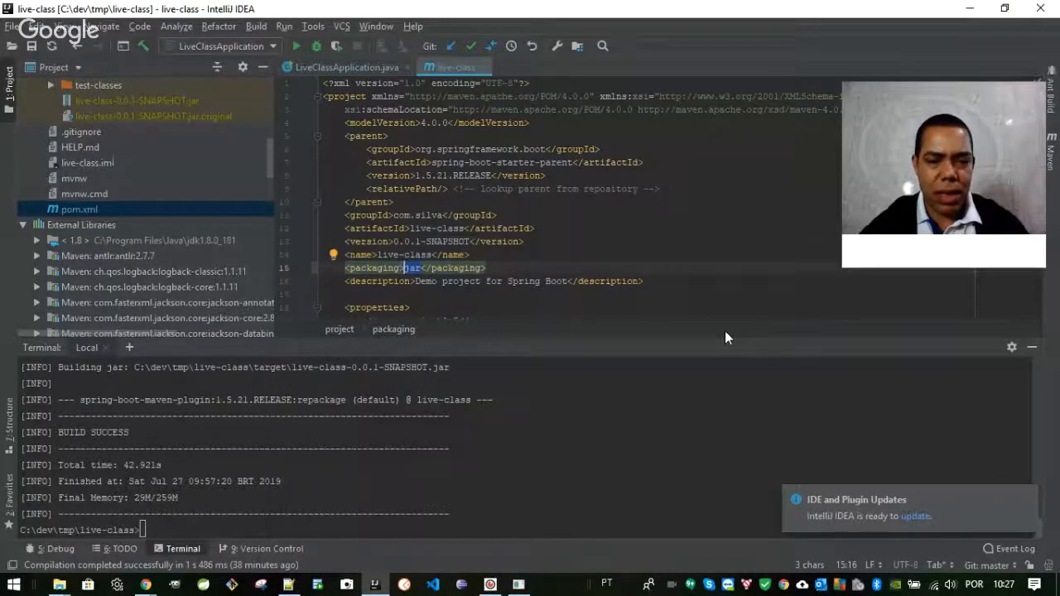
type("war")
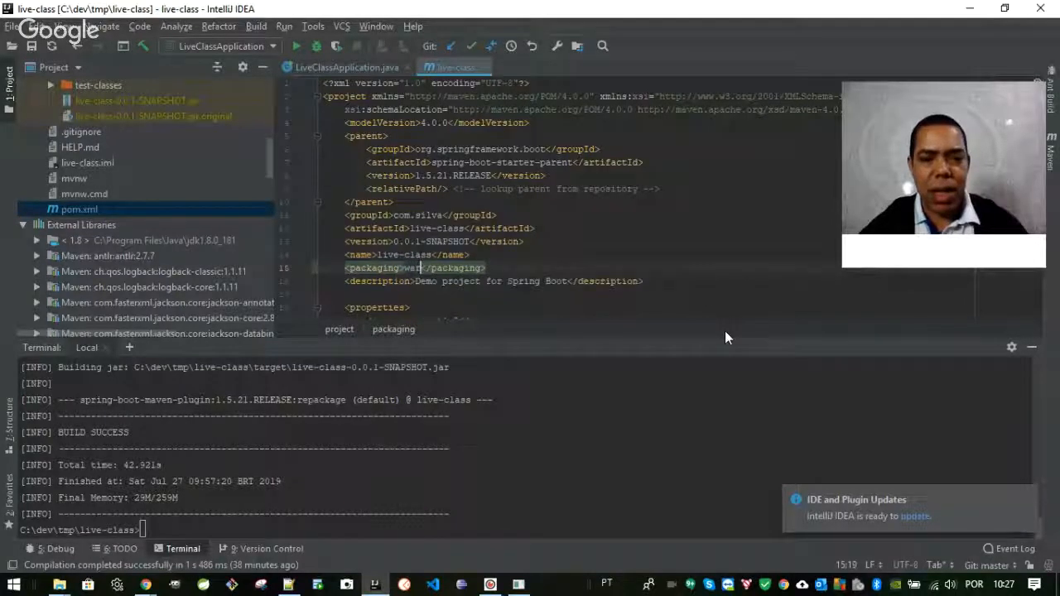
left_click(491, 274)
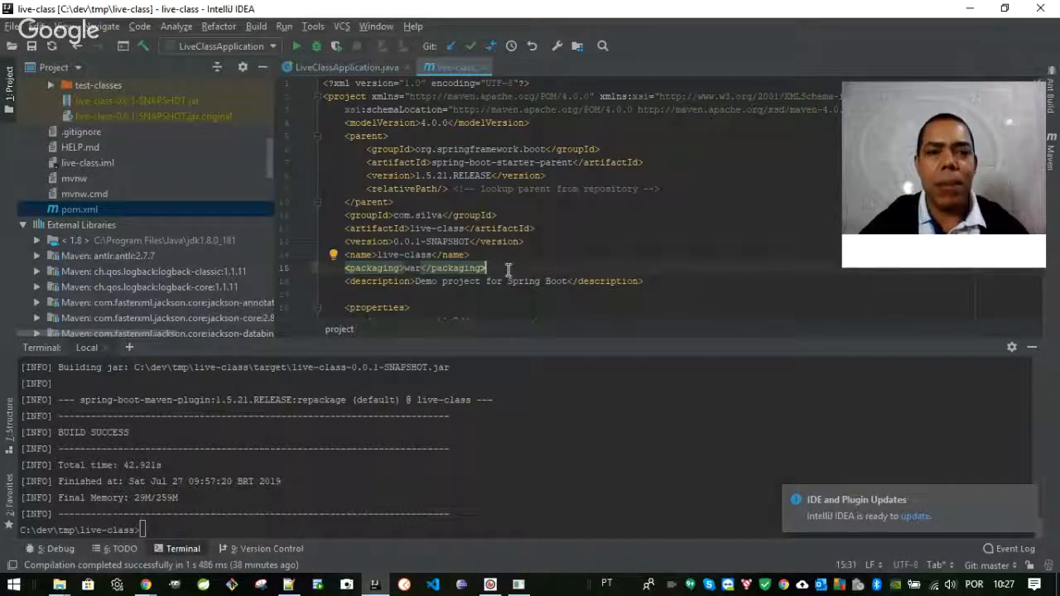
Make the LiveClassApplication class extend SpringBootServletInitializer
left_click(349, 70)
left_click(505, 176)
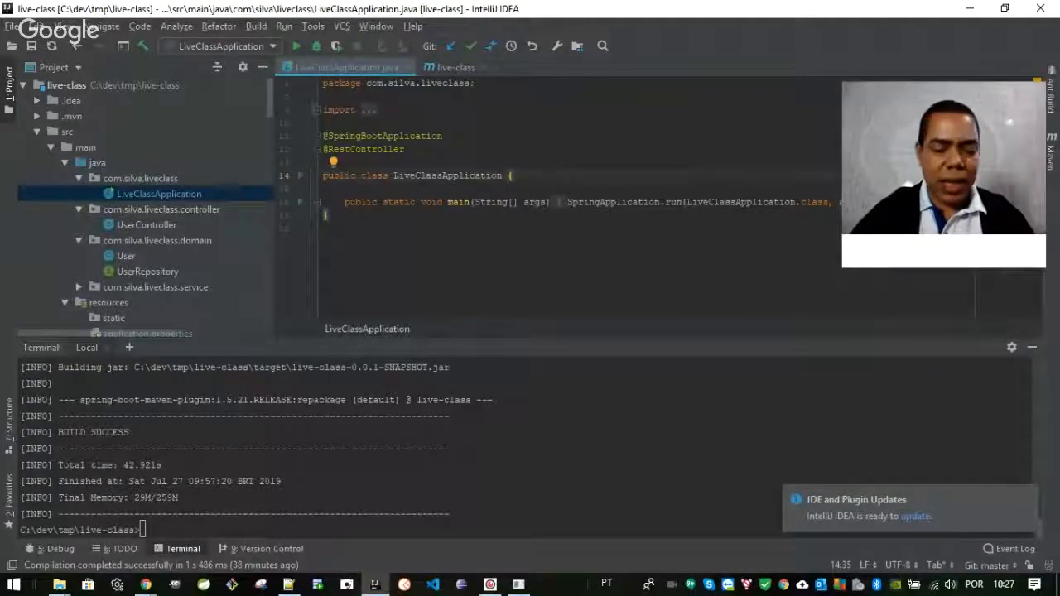
type("extend")
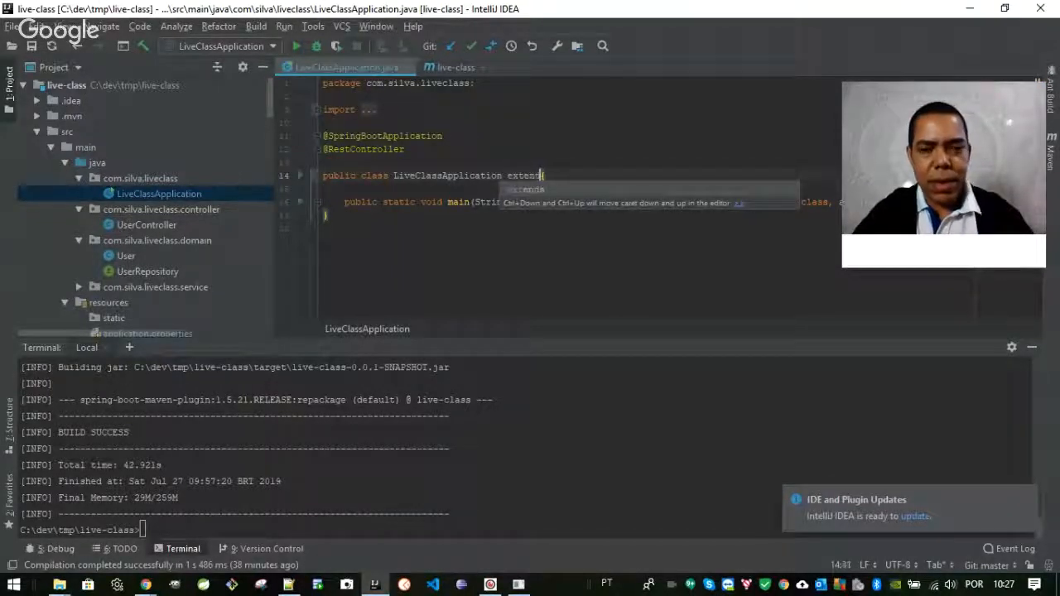
type("s S")
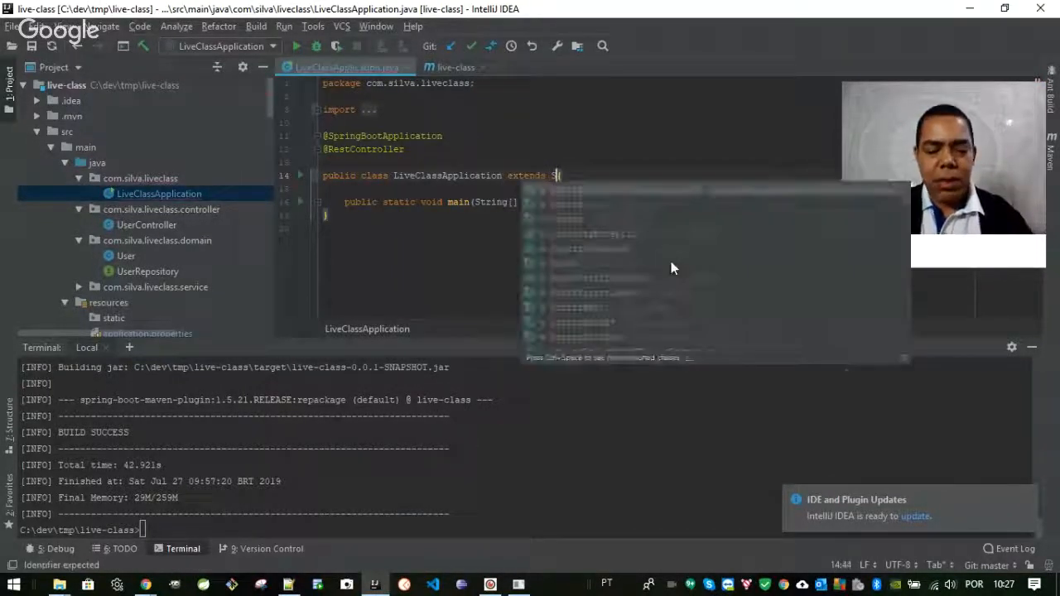
type("r")
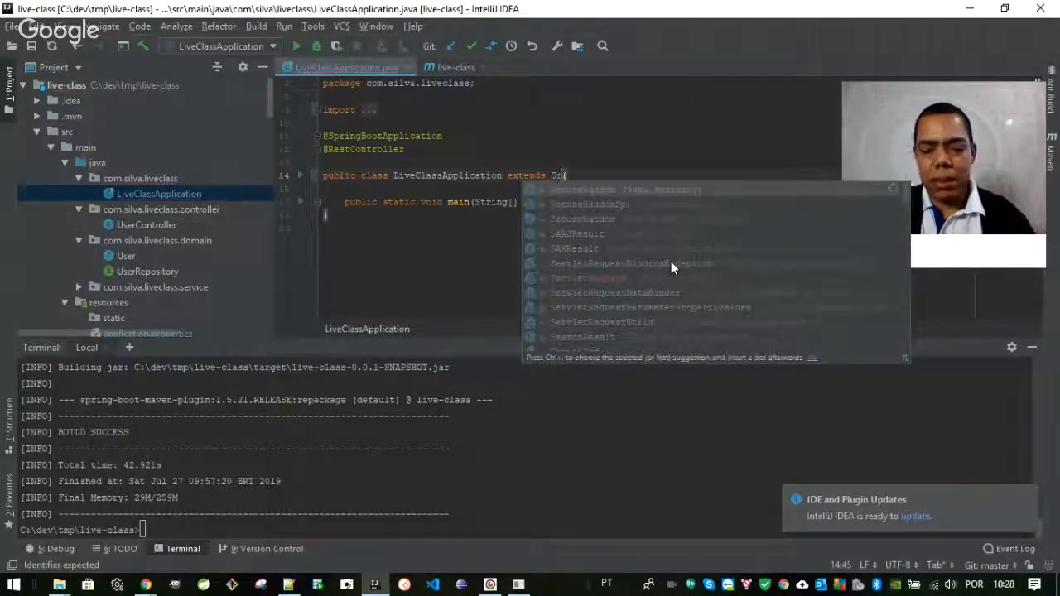
key("BackSpace")
type("pring")
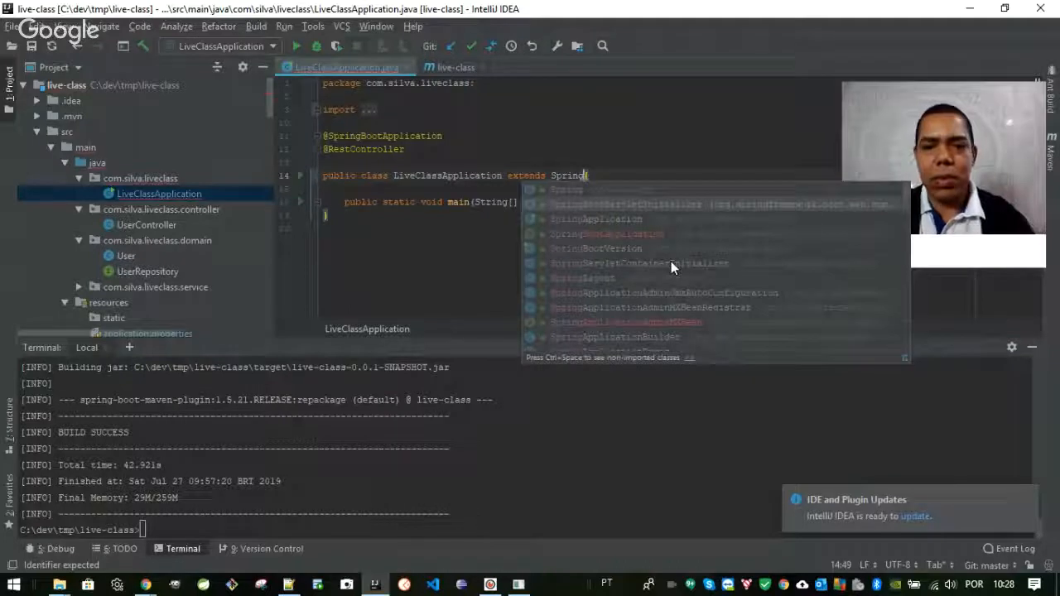
left_click(655, 204)
left_click(655, 204)
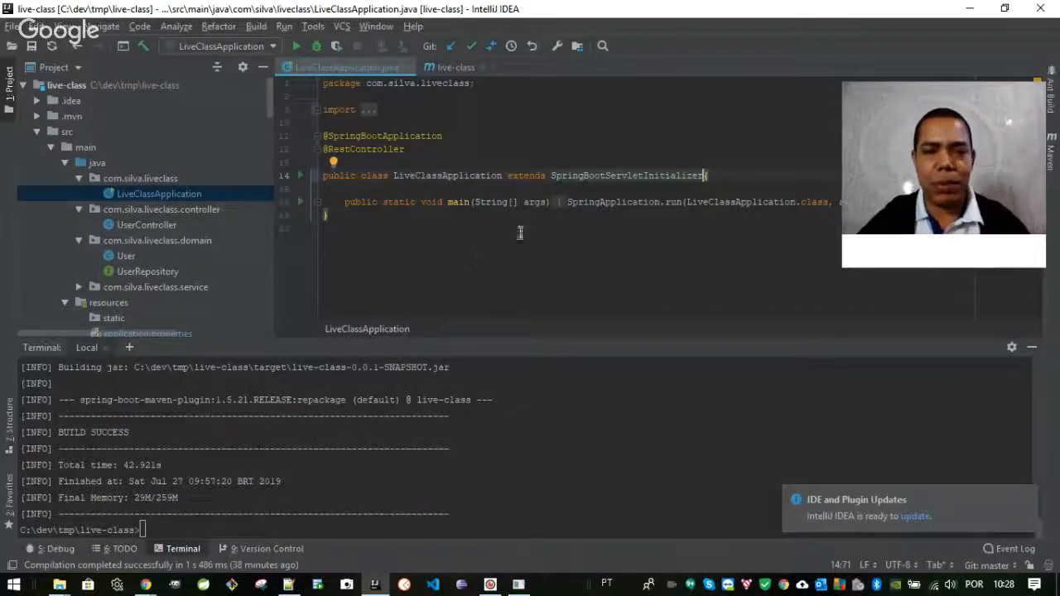
scroll(124, 232, "down", 5)
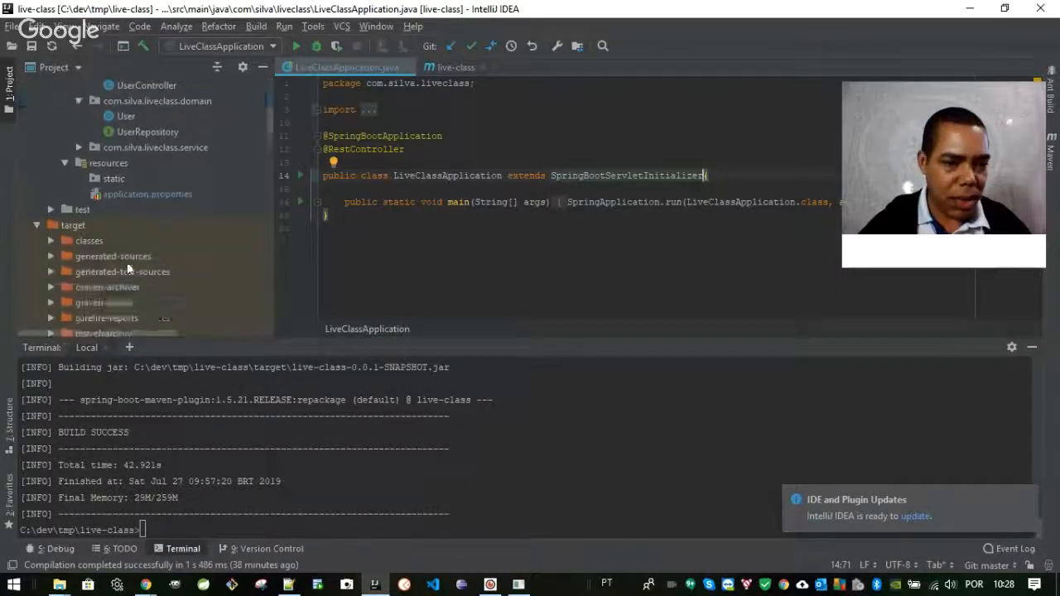
Review the war packaging in pom.xml, the LiveClassApplication class declaration and the contents of the target folder
scroll(79, 184, "down", 2)
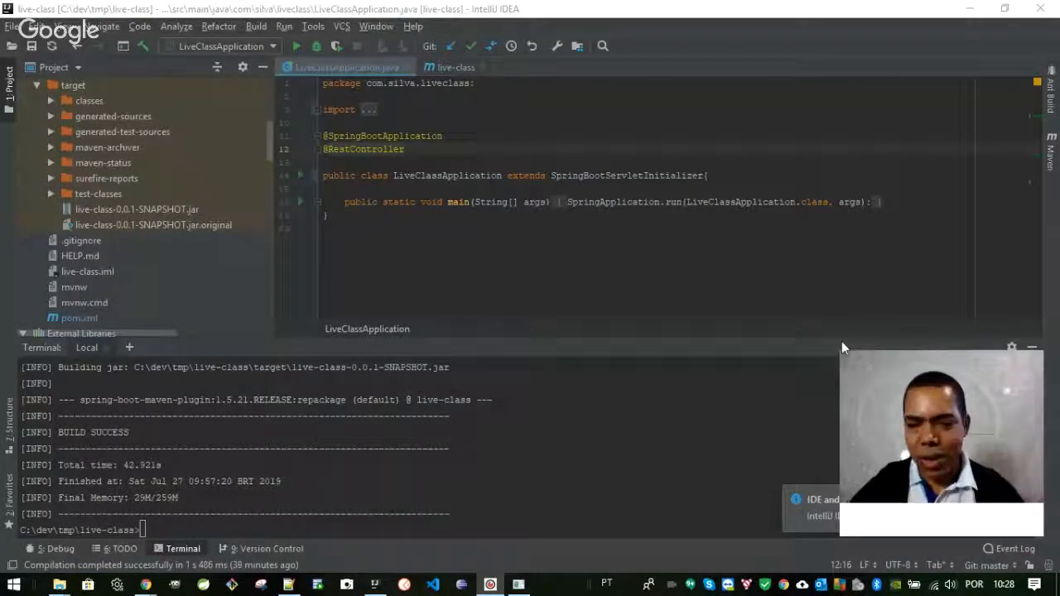
left_click_drag(840, 353, 892, 408)
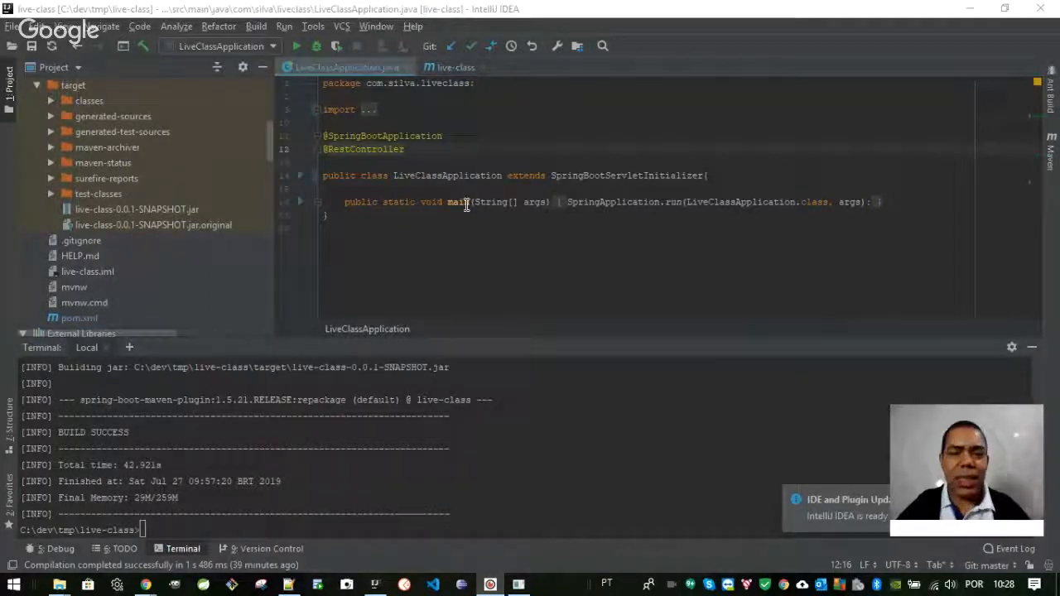
left_click(455, 68)
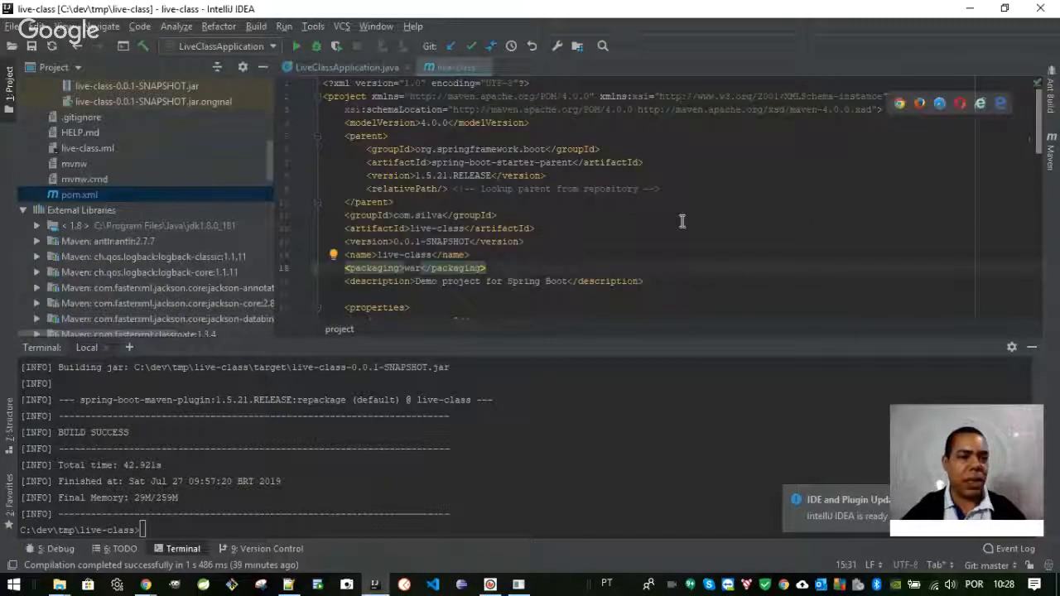
double_click(412, 269)
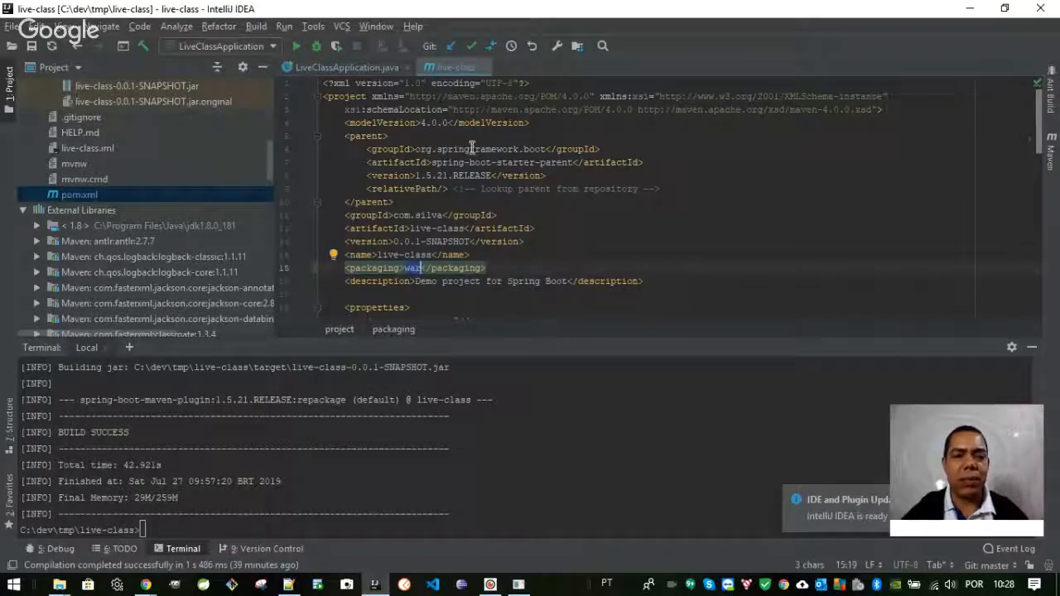
left_click(359, 66)
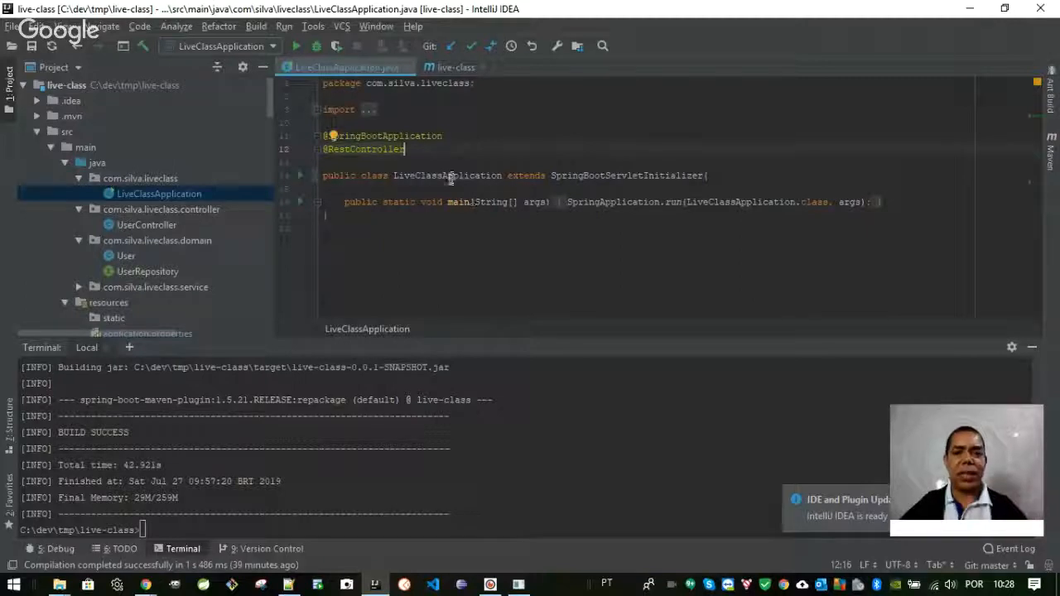
double_click(450, 175)
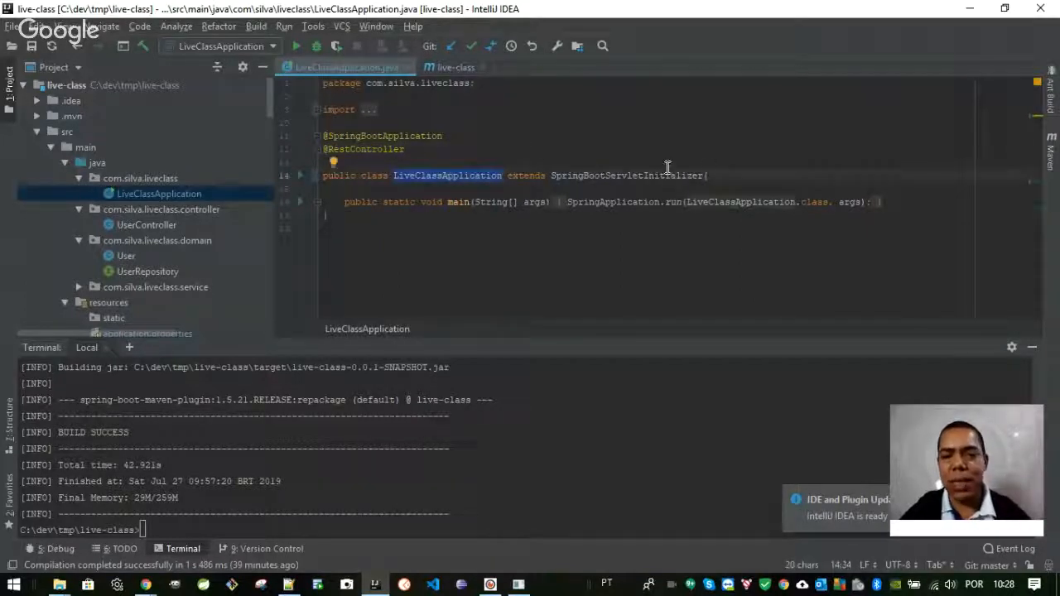
left_click(731, 172)
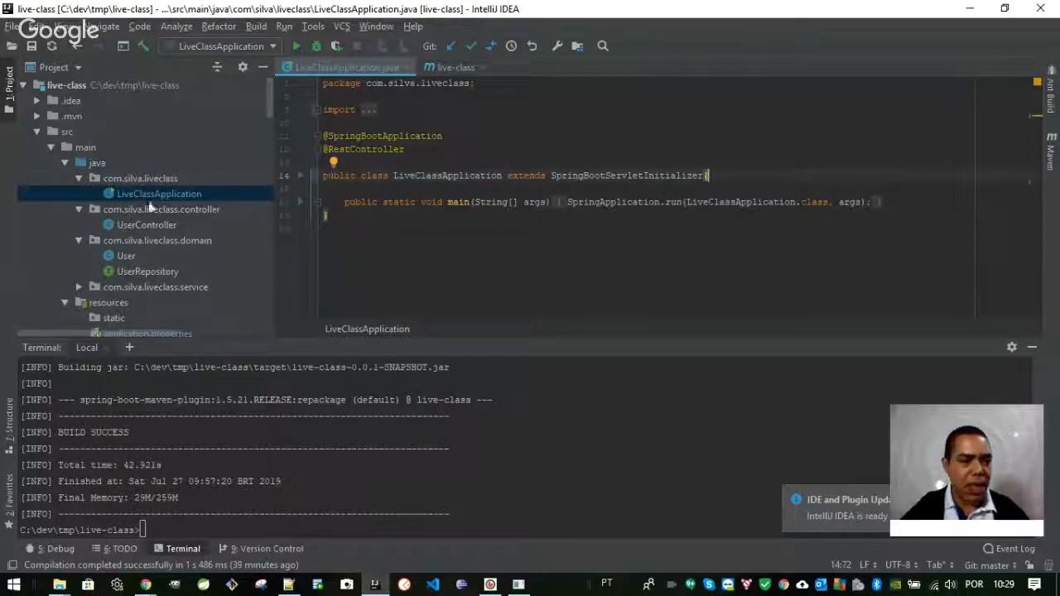
scroll(161, 195, "down", 5)
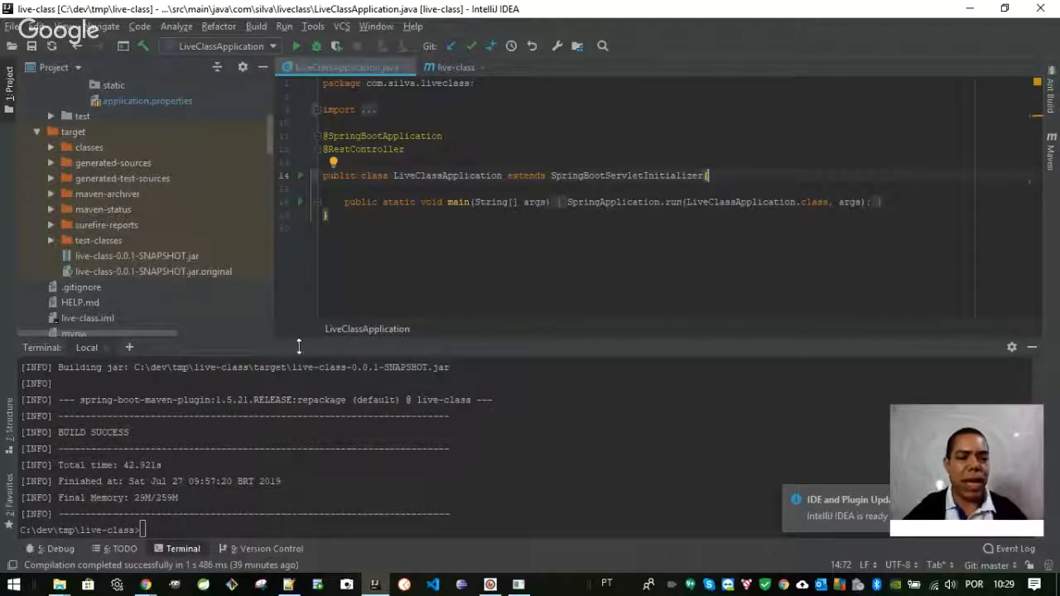
Build the live-class project from the terminal with mvn clean package -DskipTests
left_click(184, 549)
left_click(184, 548)
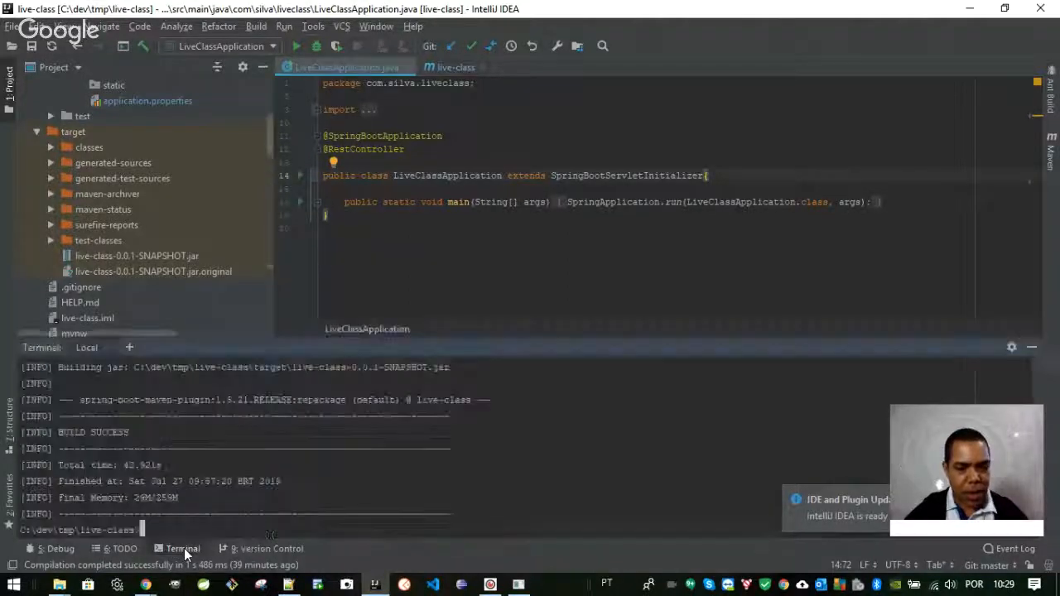
key("Up")
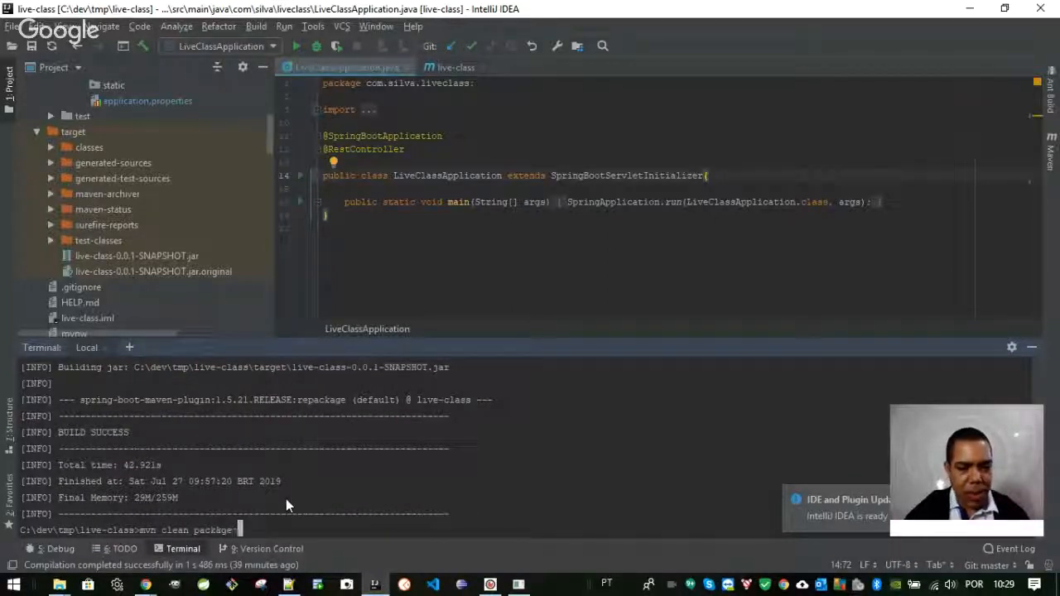
type("-")
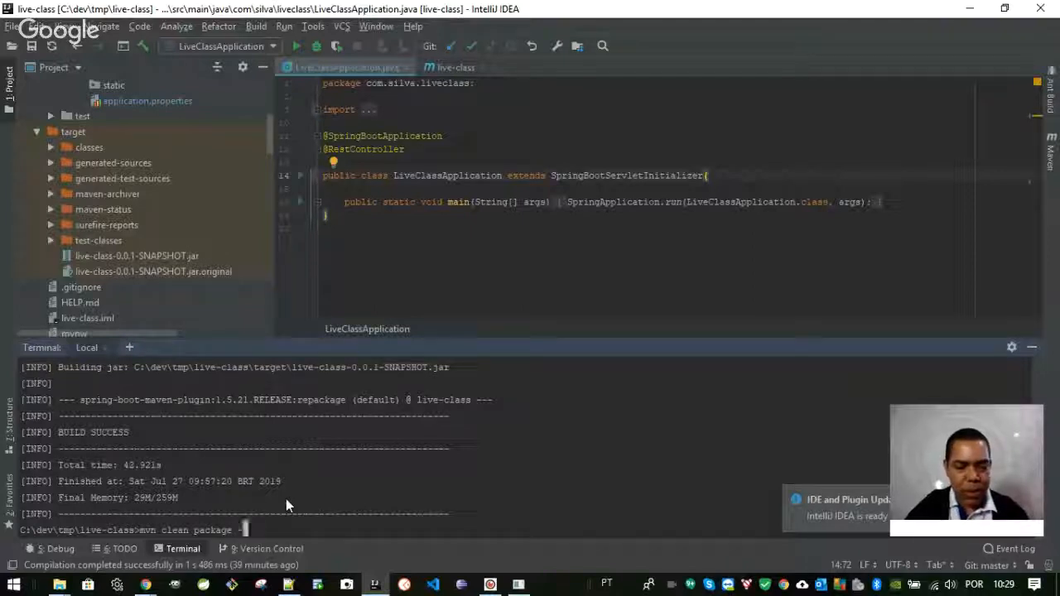
type("DskipT")
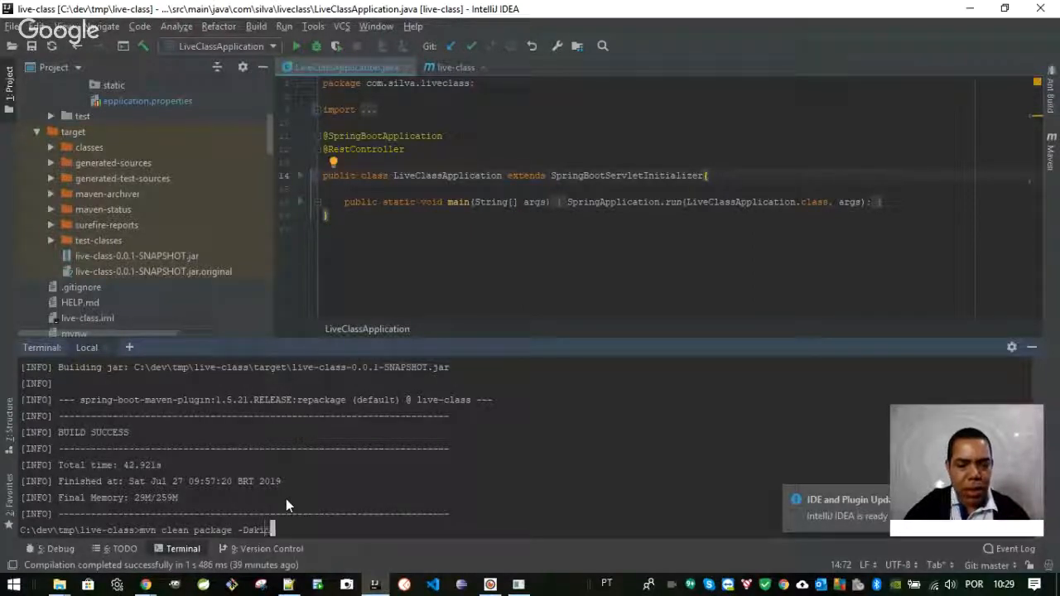
type("ests")
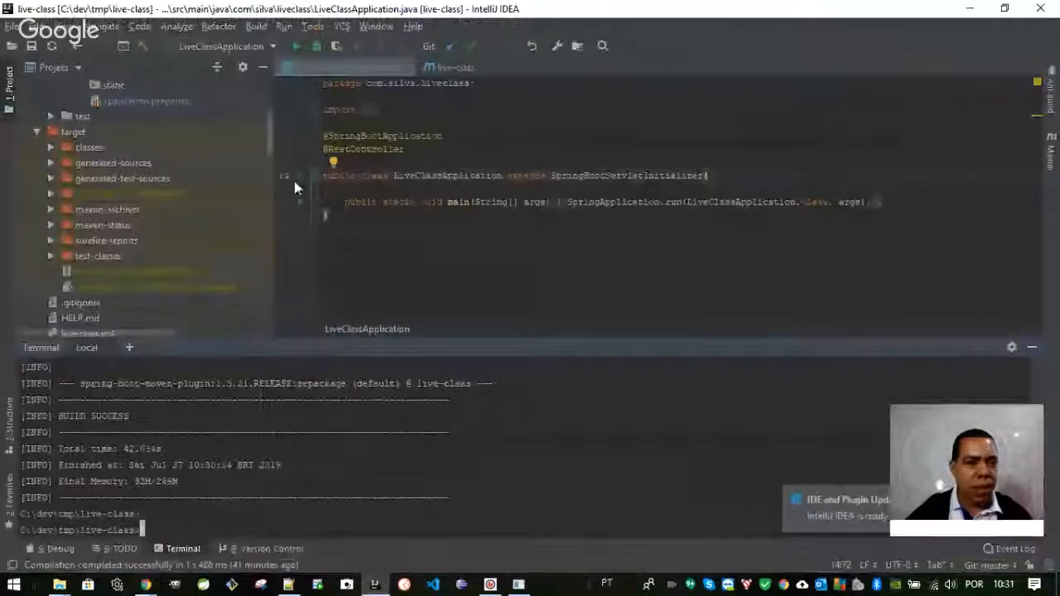
Show live-class-0.0.1-SNAPSHOT.war from the target folder in File Explorer and copy the path of its folder
left_click(141, 271)
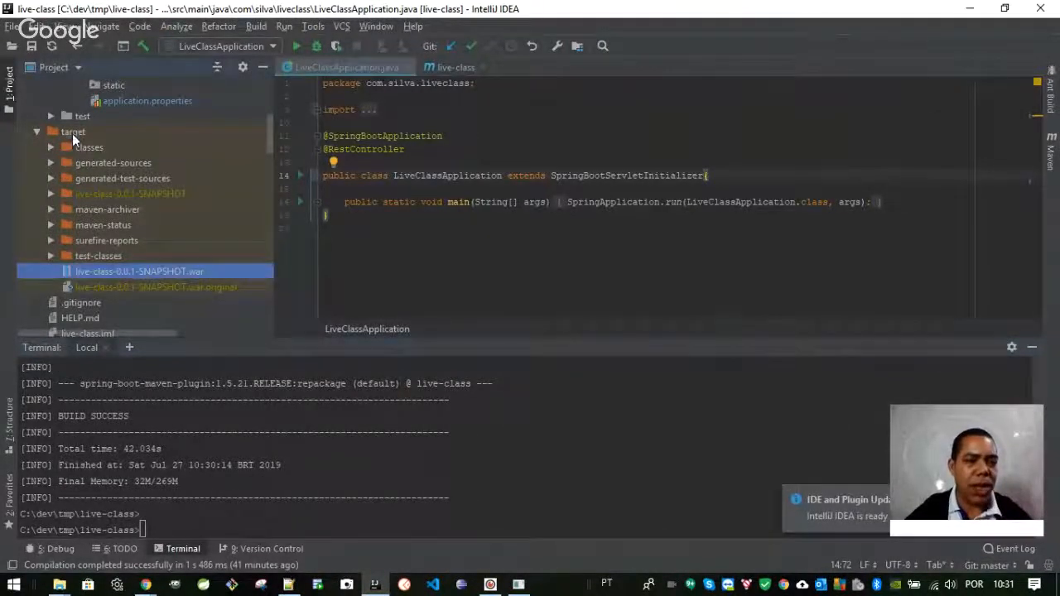
left_click(71, 135)
left_click(120, 270)
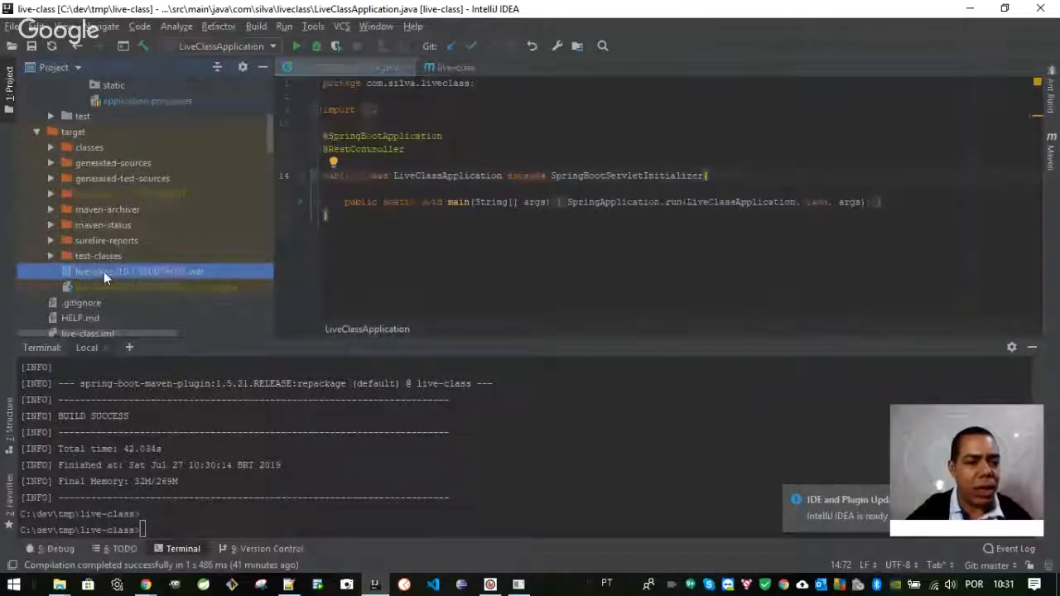
right_click(98, 273)
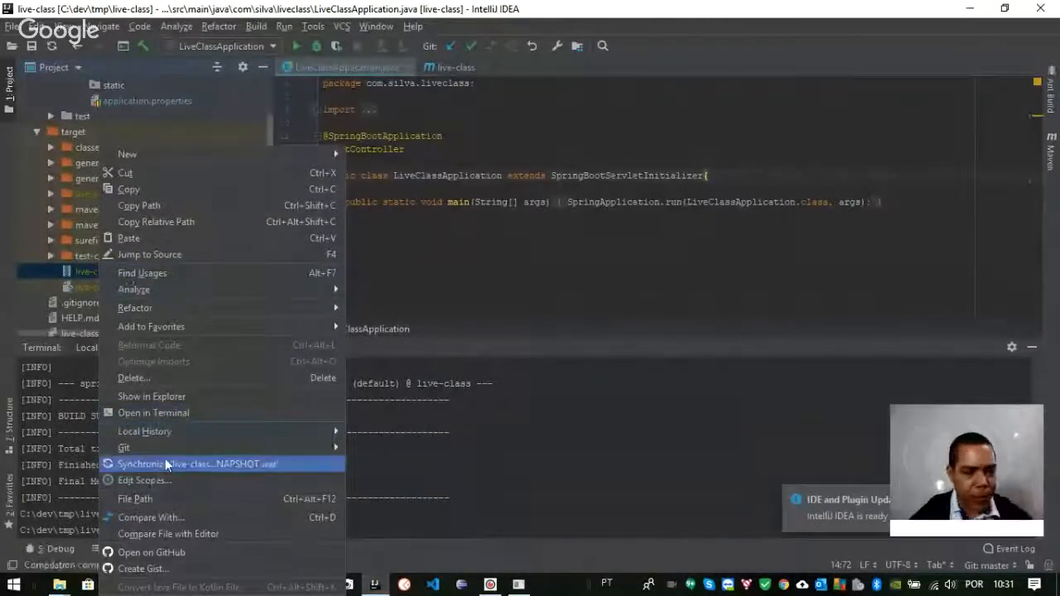
left_click(165, 395)
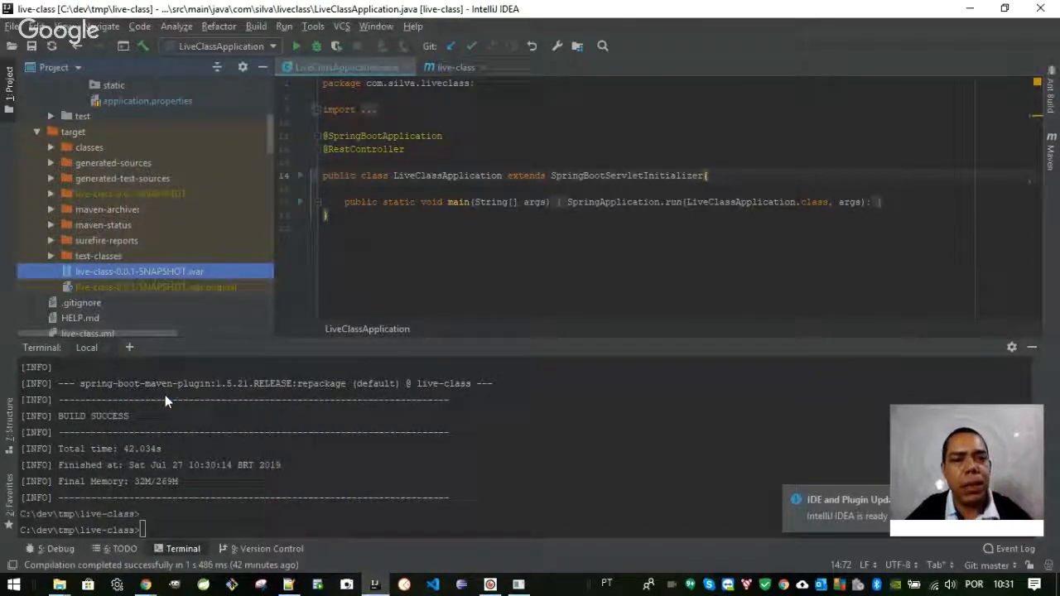
left_click(862, 254)
key("ctrl+c")
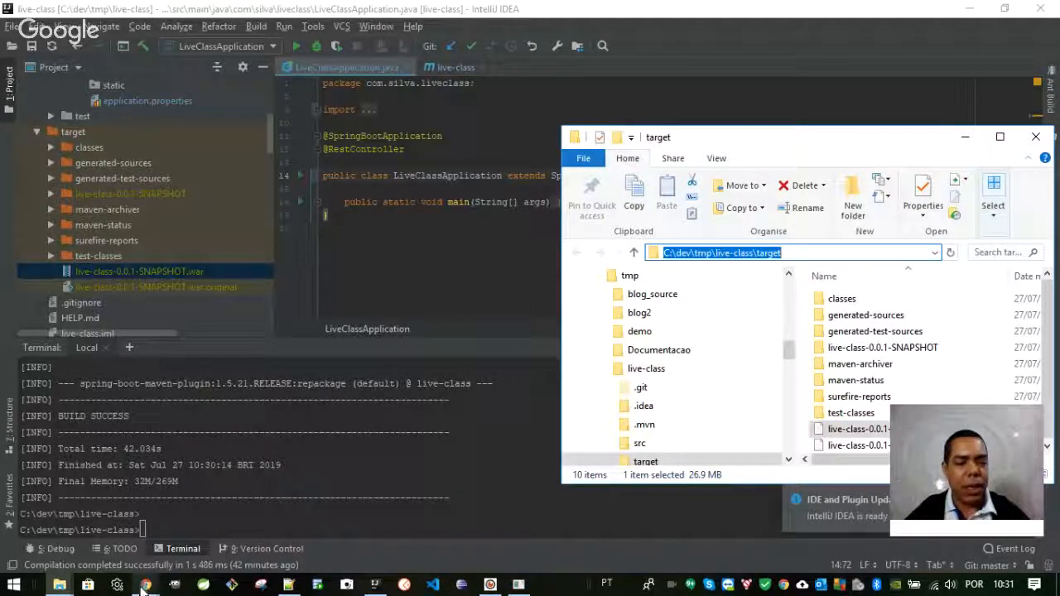
Switch to Chrome and choose live-class-0.0.1-SNAPSHOT.war from C:\dev\tmp\live-class\target as the new application upload for LiveClassEb-env
mouse_move(145, 585)
left_click(91, 530)
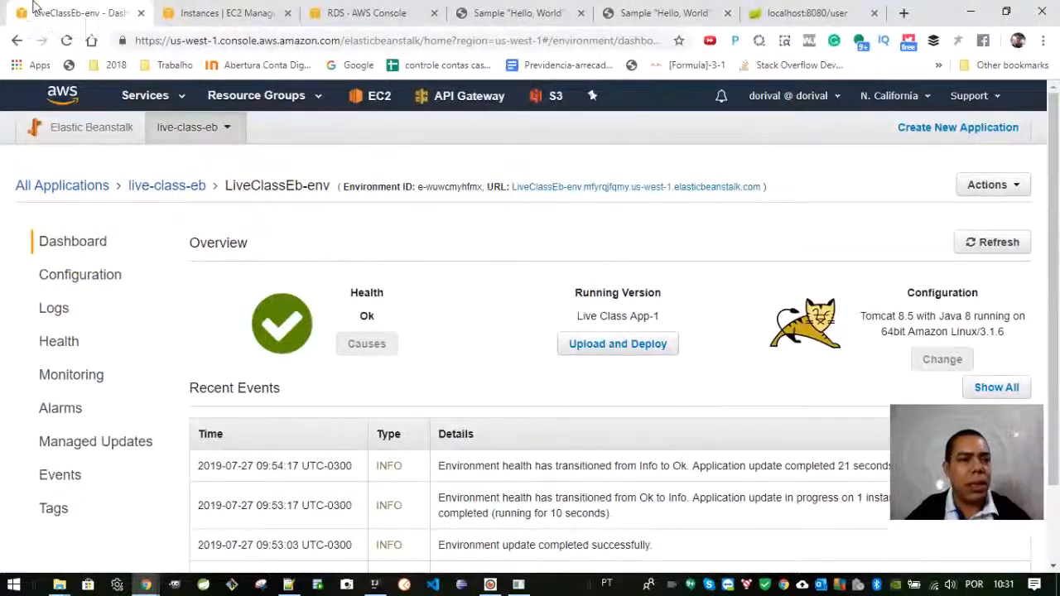
left_click(617, 345)
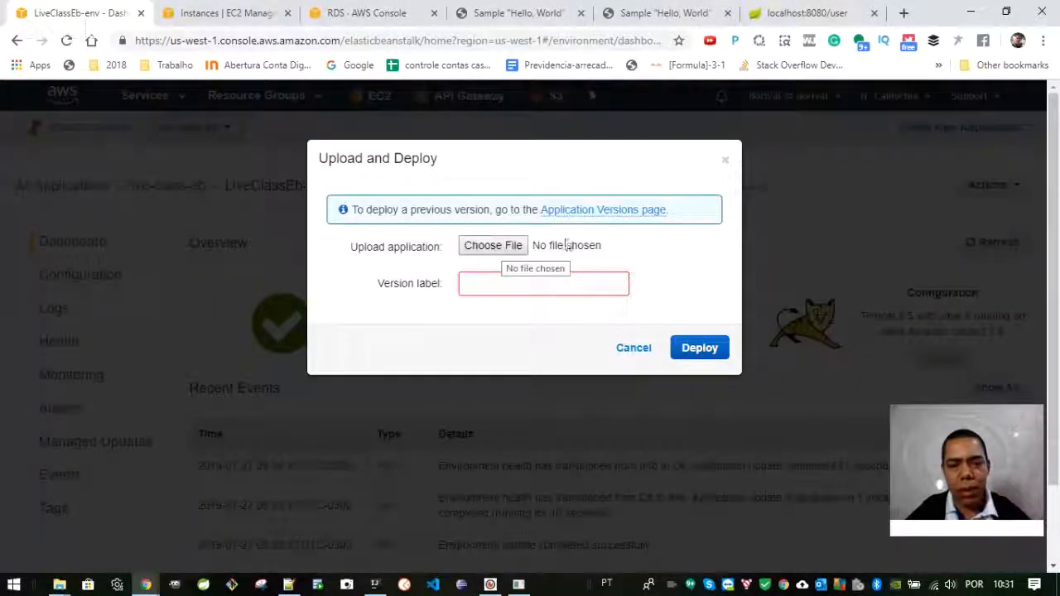
left_click(490, 249)
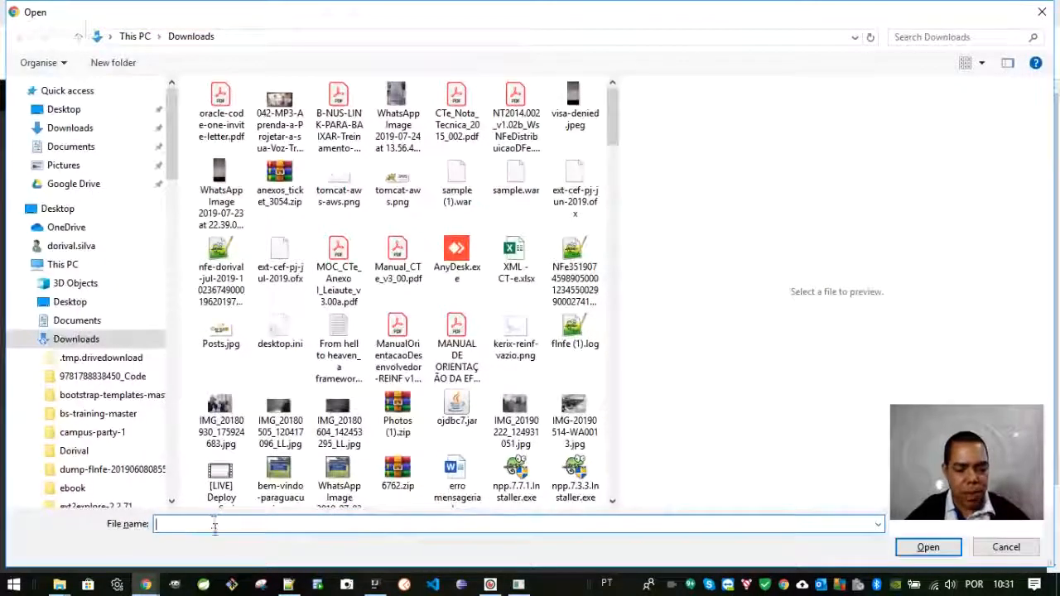
key("ctrl+v")
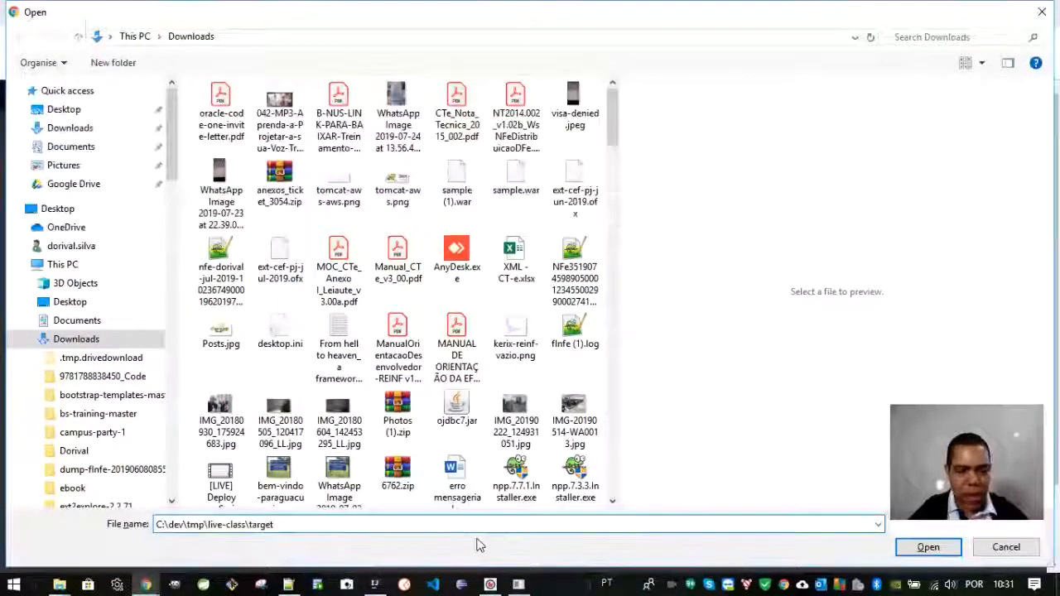
key("Return")
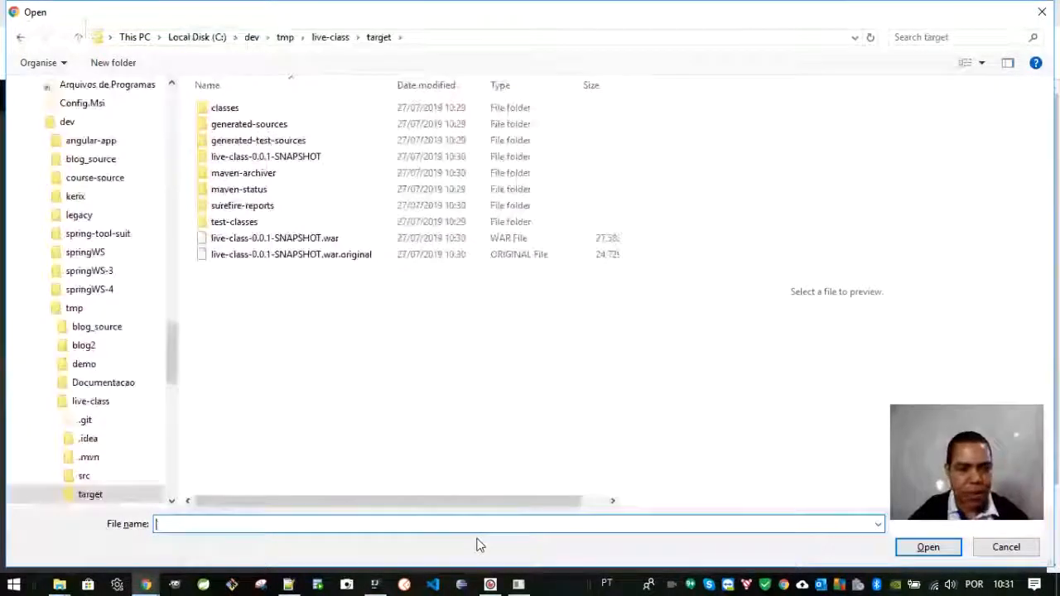
left_click(234, 240)
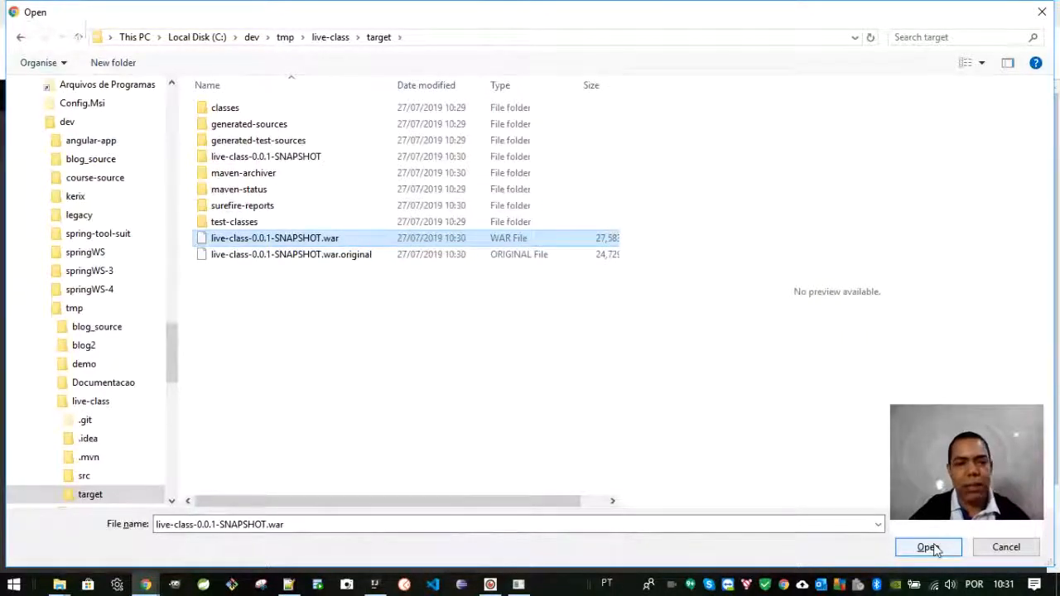
left_click(929, 549)
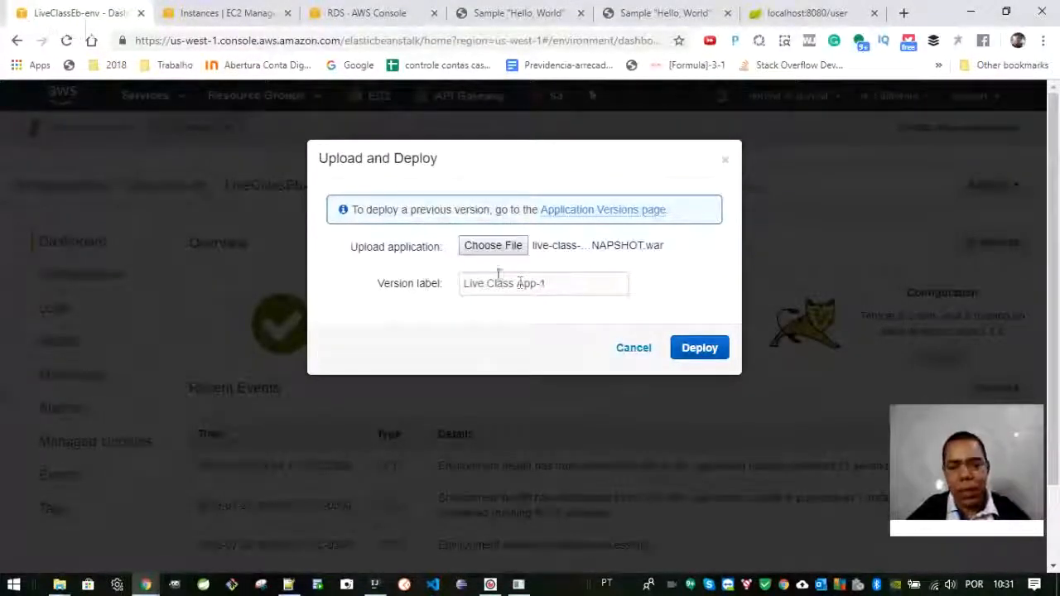
Deploy the chosen WAR as version Live Class App-2 and check the environment's recent events
left_click(704, 351)
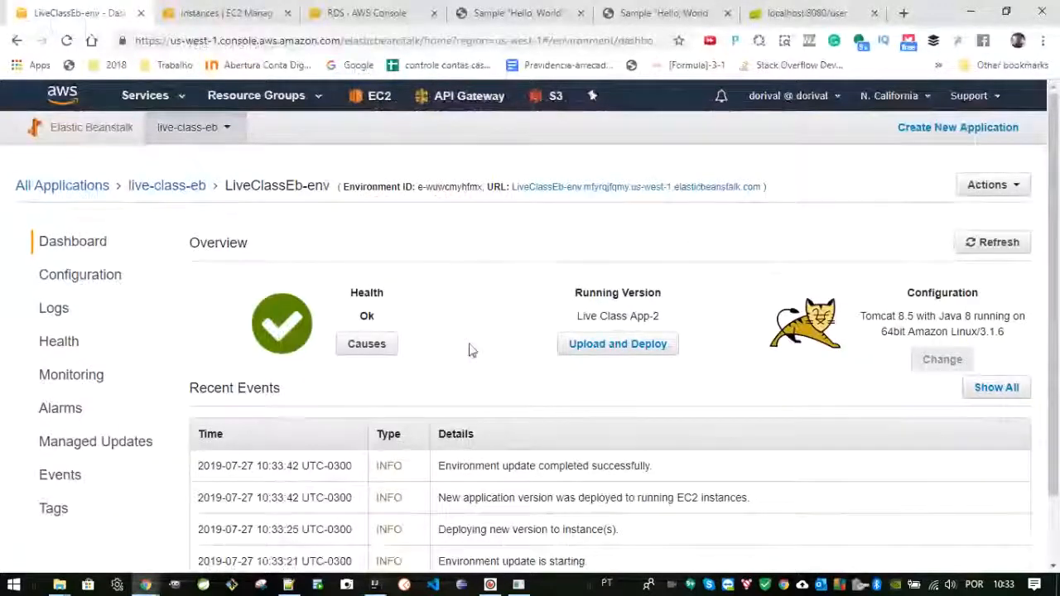
scroll(488, 357, "down", 1)
scroll(489, 356, "up", 1)
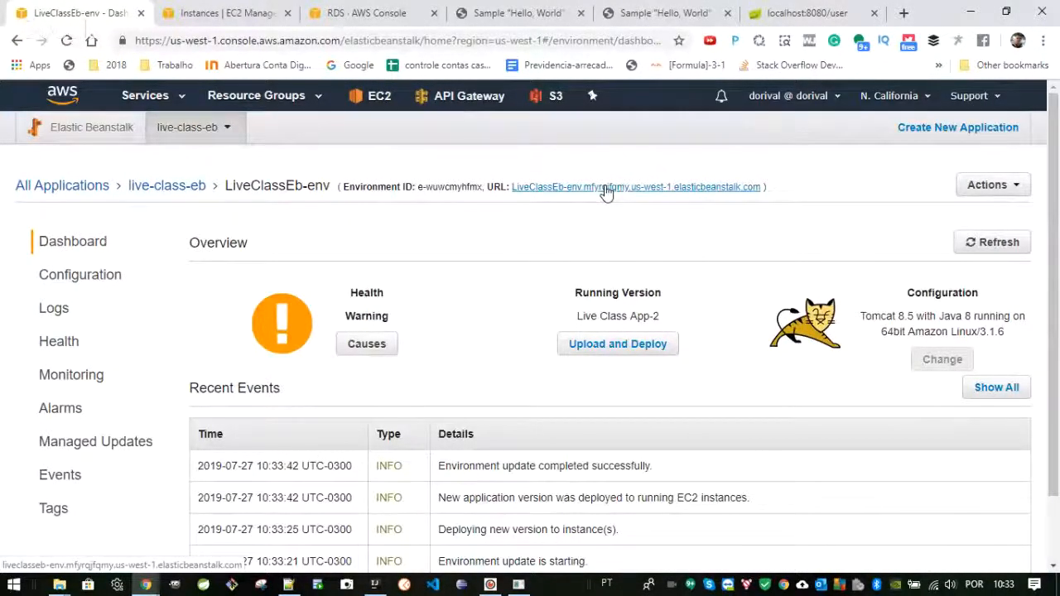
Open the LiveClassEb-env URL in a new browser tab and bring that tab forward
right_click(607, 190)
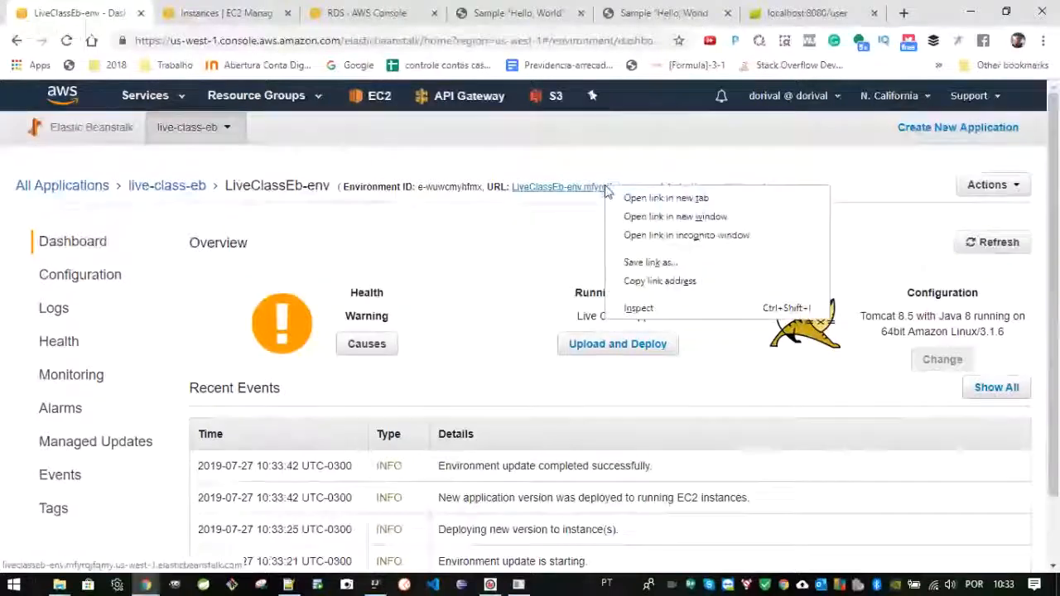
left_click(676, 198)
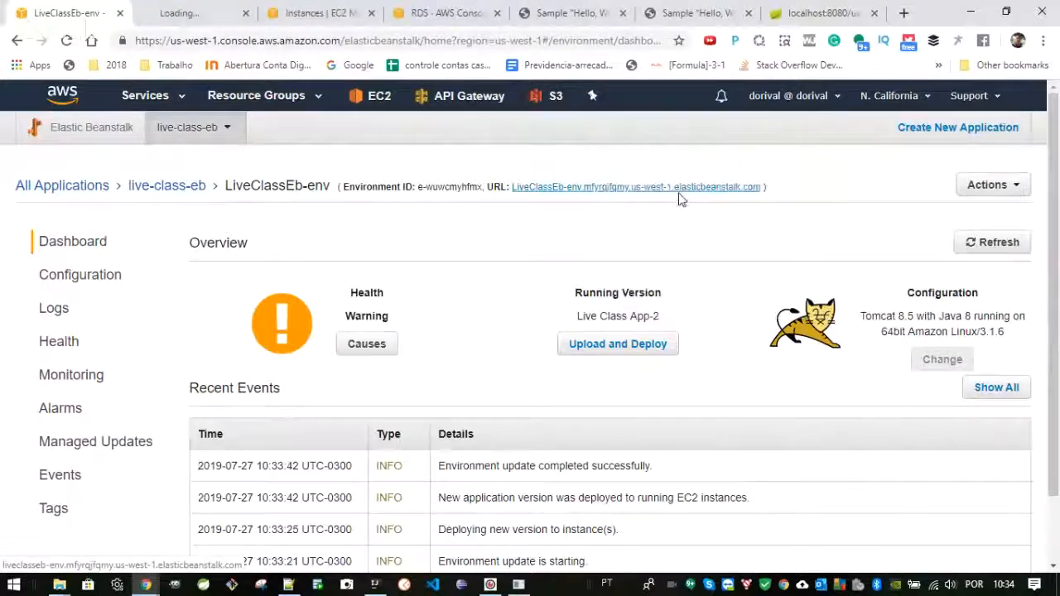
left_click(197, 20)
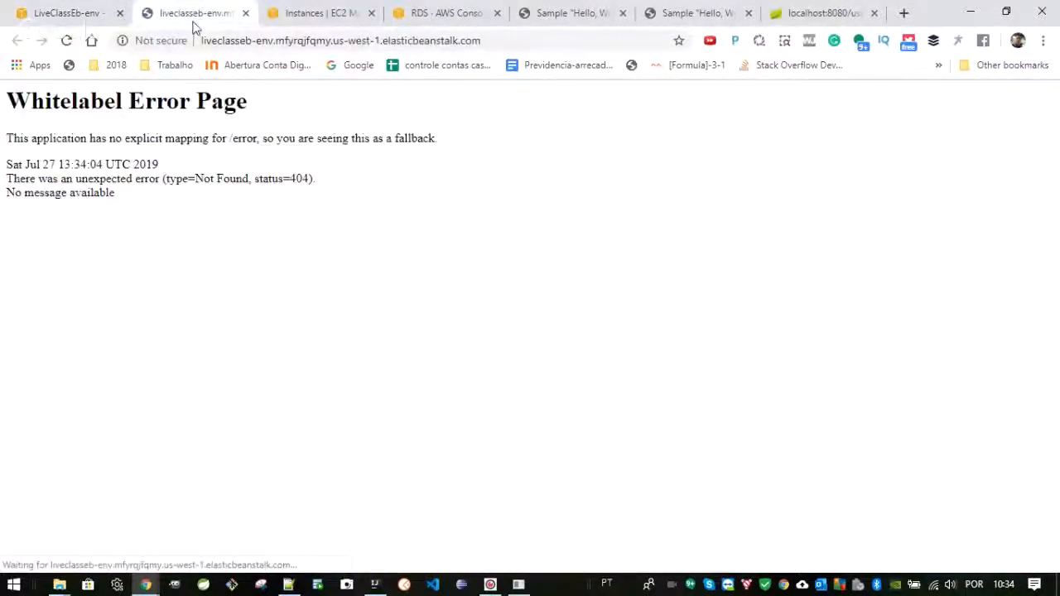
Load the /user endpoint of the deployed application and examine the JSON it returns
left_click(497, 38)
left_click(502, 38)
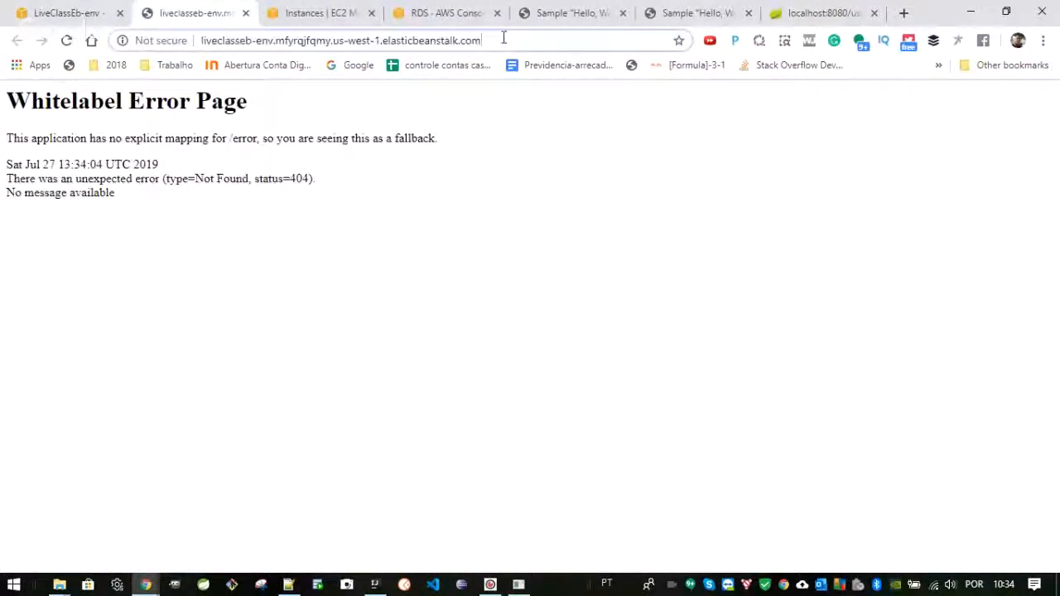
type("/user")
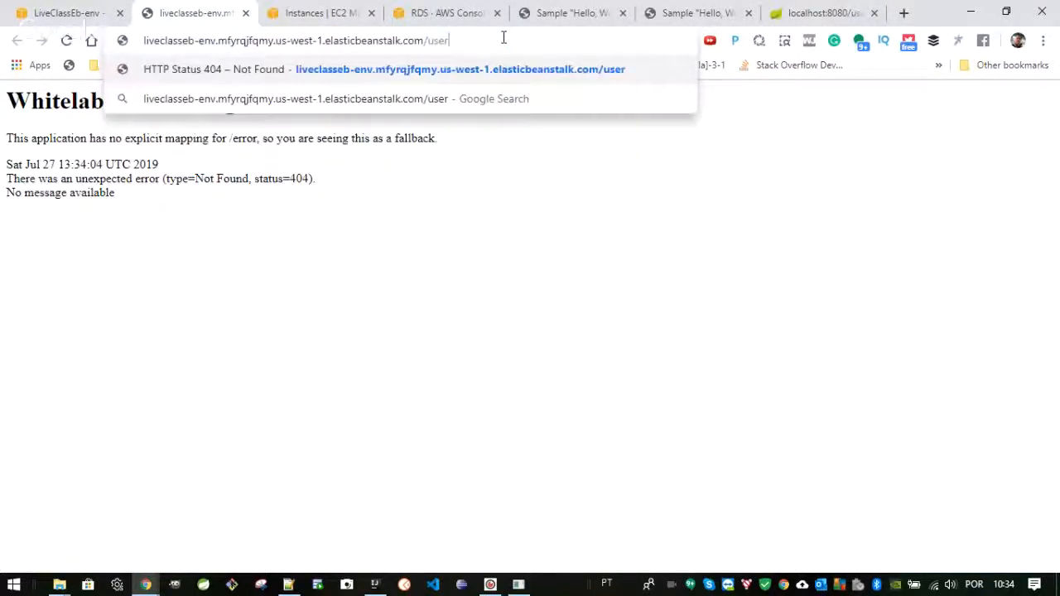
key("Return")
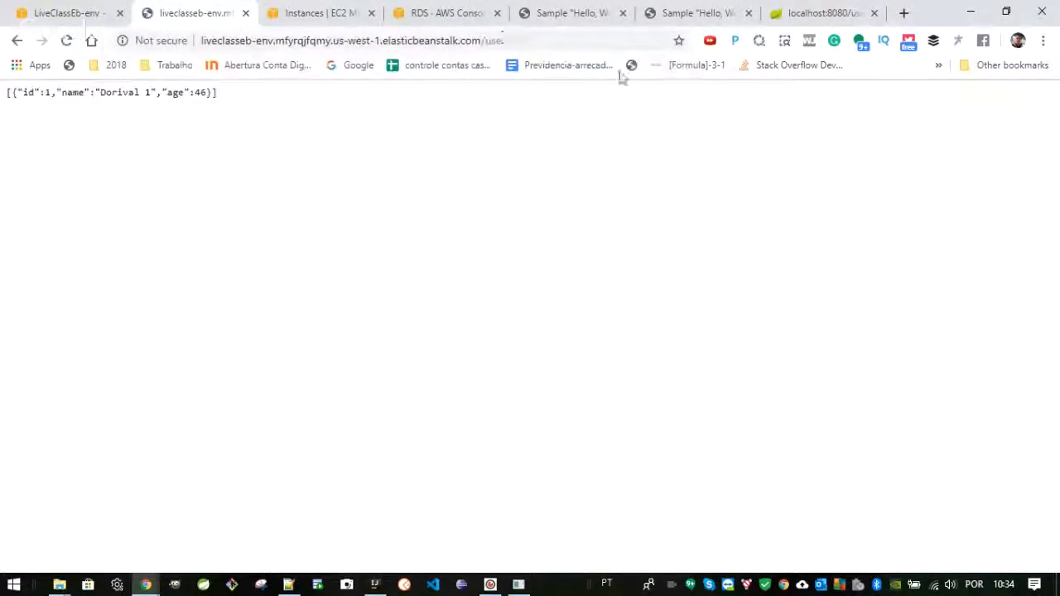
left_click_drag(7, 95, 237, 97)
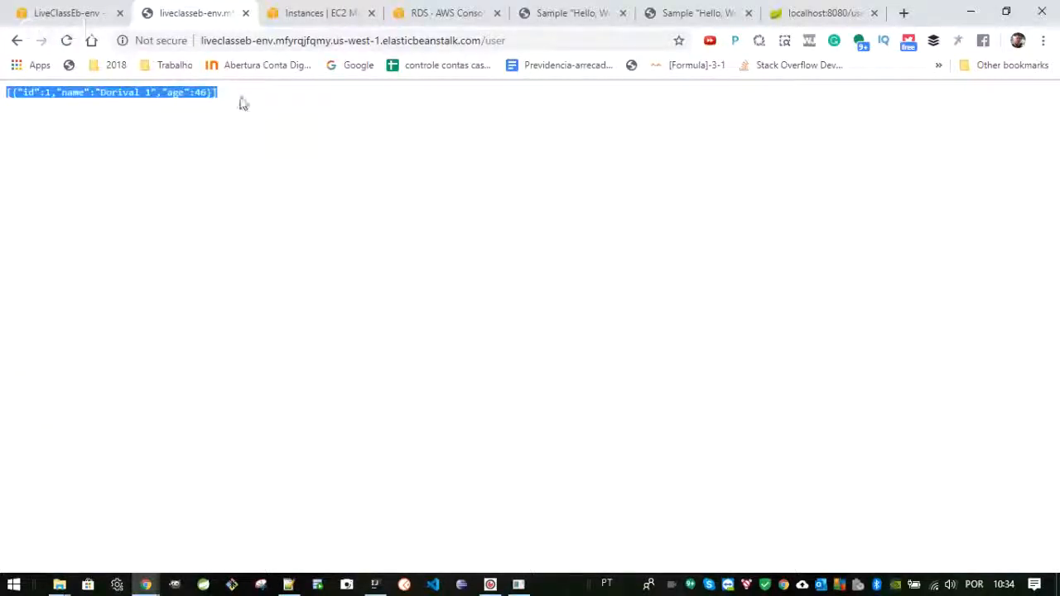
left_click(241, 102)
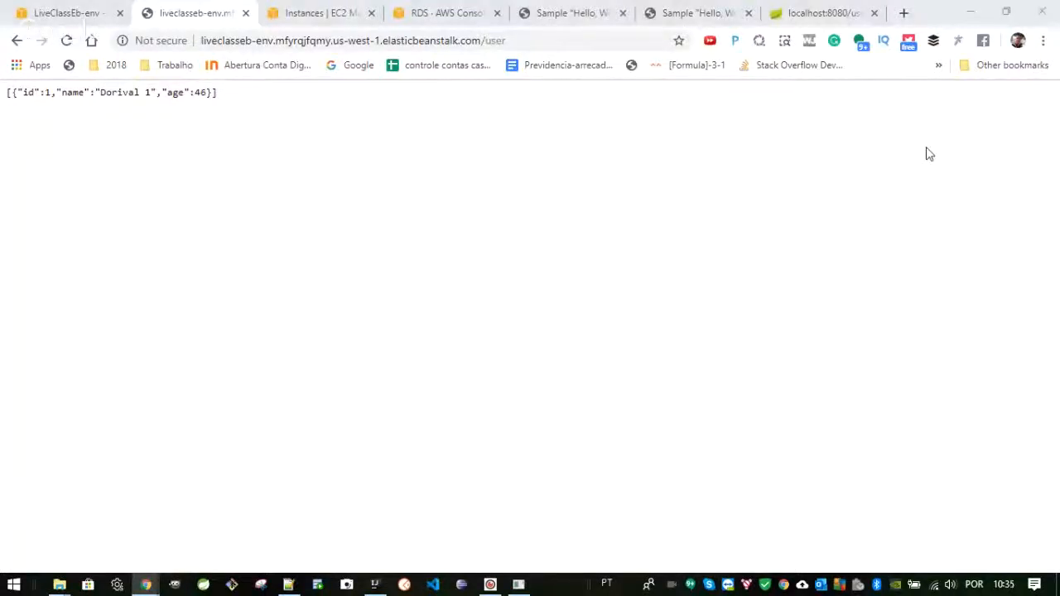
Snap the browser to one half of the screen, switch to the Google Hangouts call window and maximize it
key("alt+Tab")
key("alt+Tab")
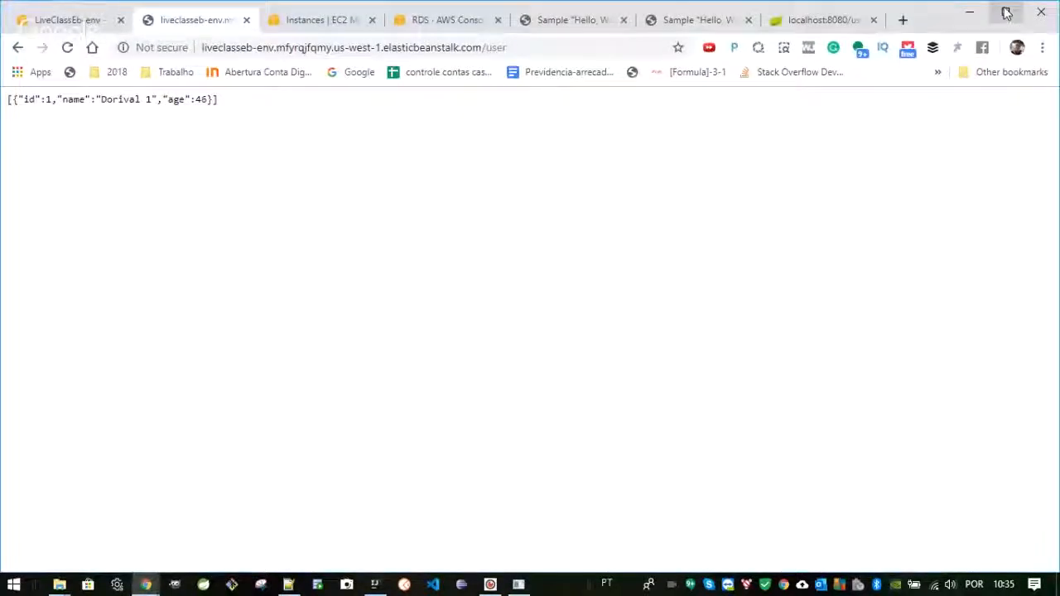
key("super+Right")
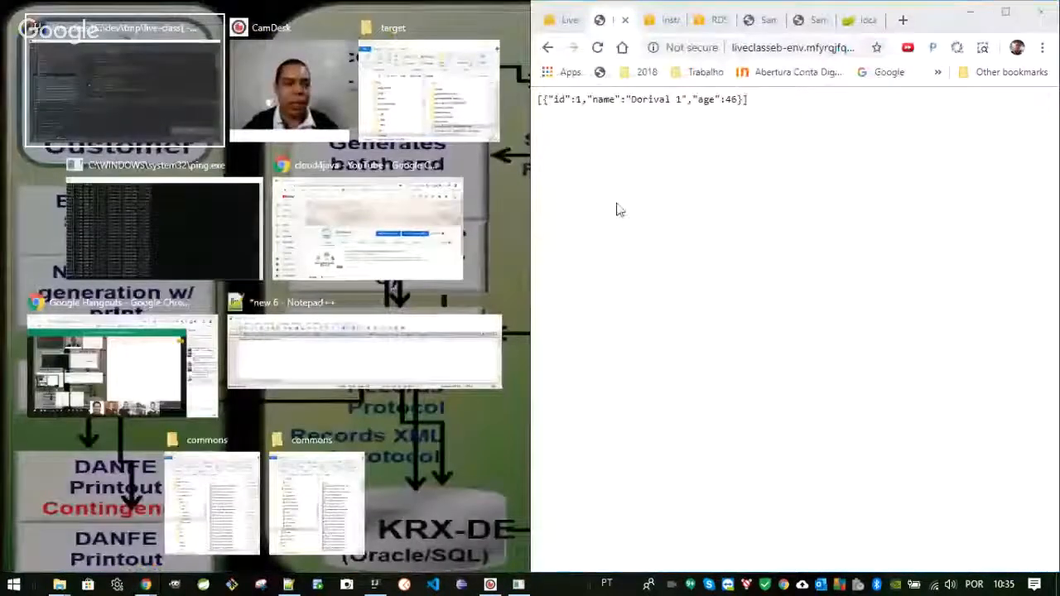
left_click(137, 371)
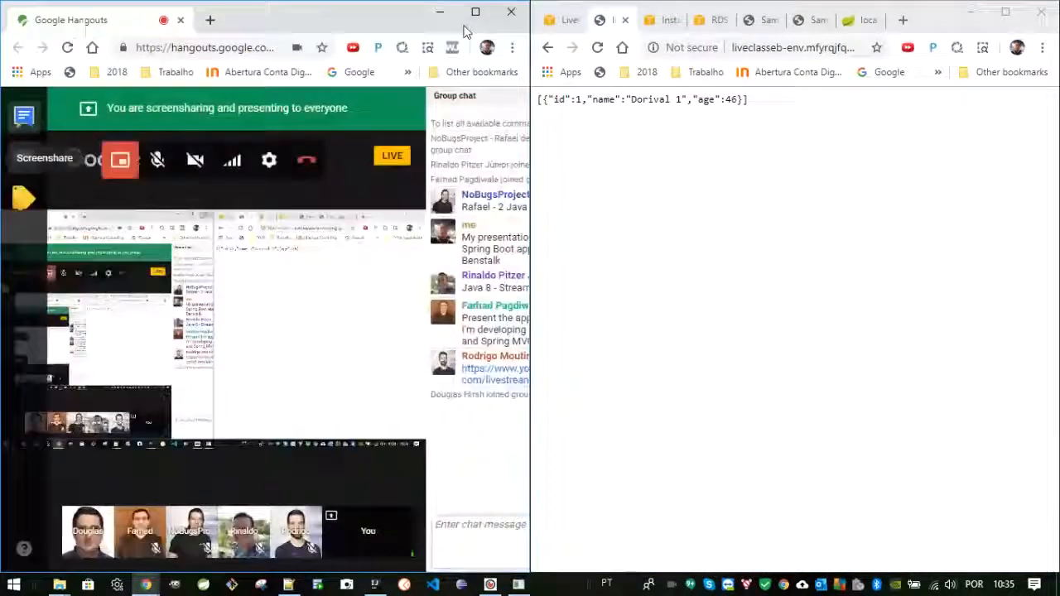
left_click(475, 11)
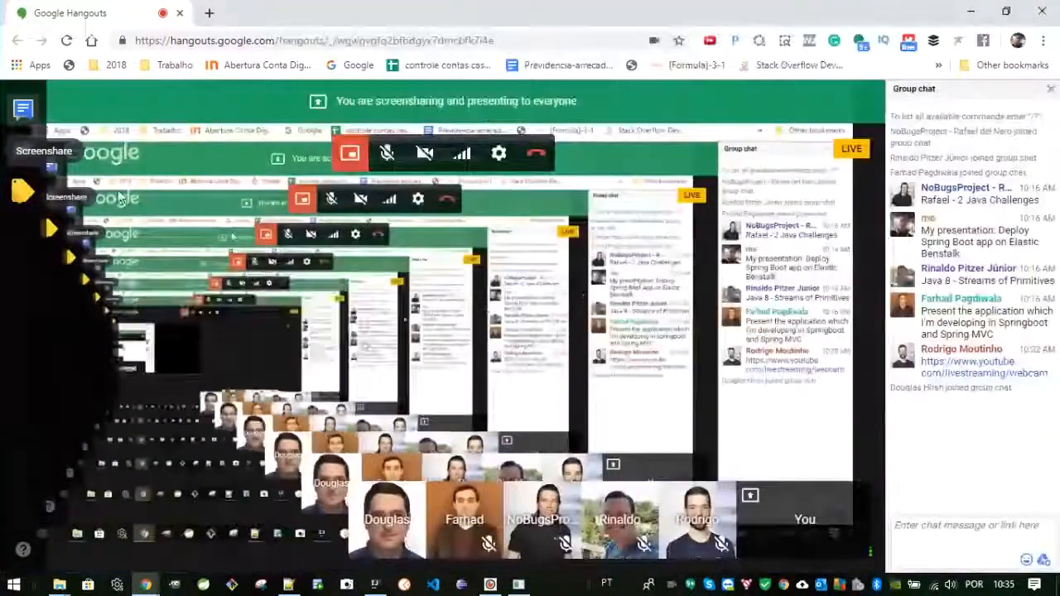